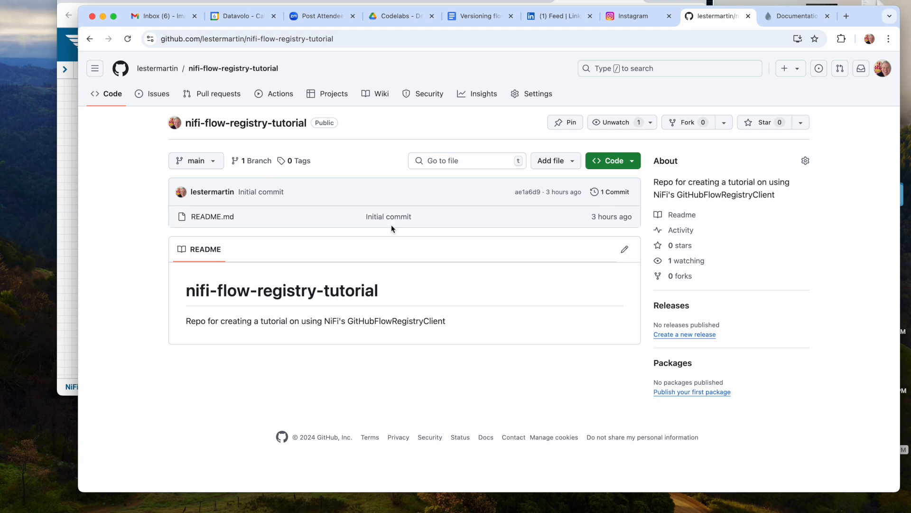
Start a new file named README.md inside a new default folder of the nifi-flow-registry-tutorial repository
left_click(549, 164)
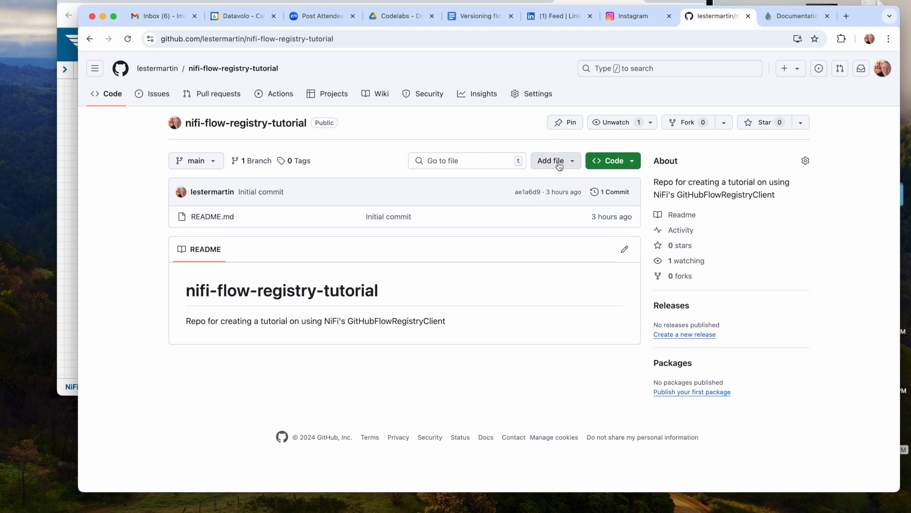
left_click(563, 185)
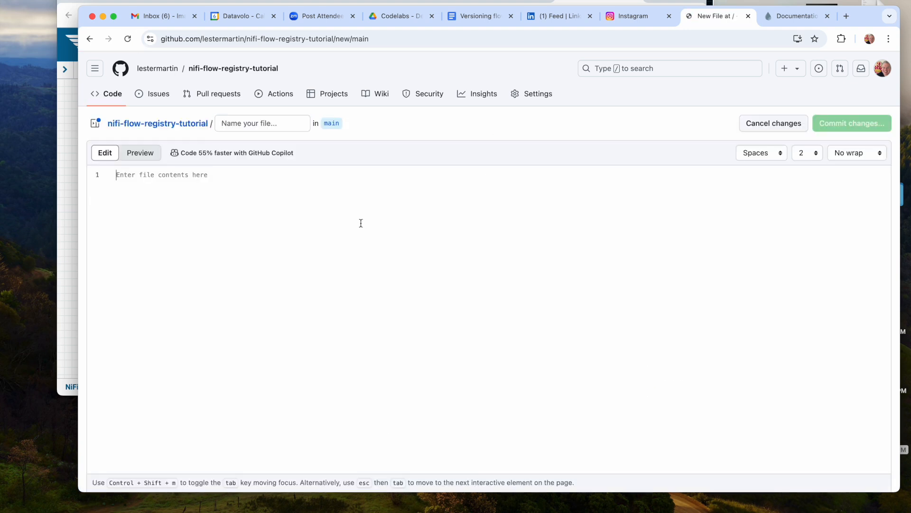
left_click(235, 123)
type("default/re")
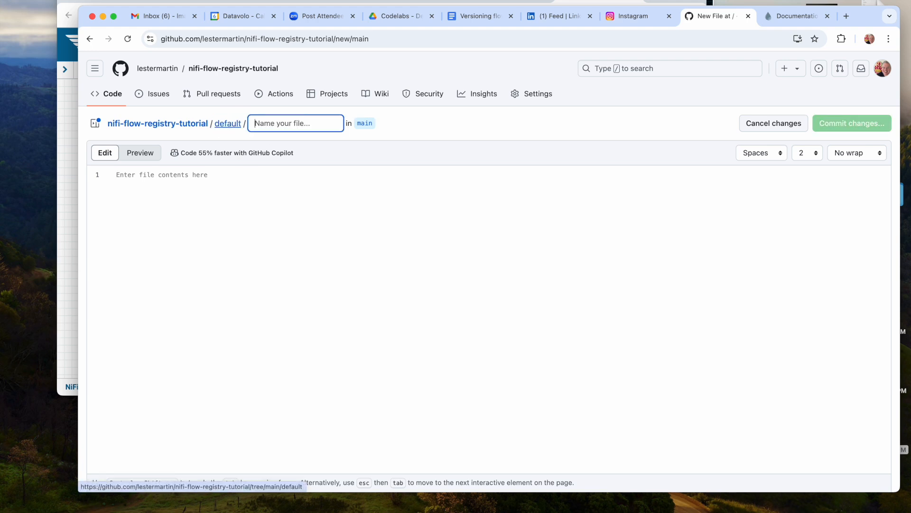
key("BackSpace")
key("BackSpace")
type("README.")
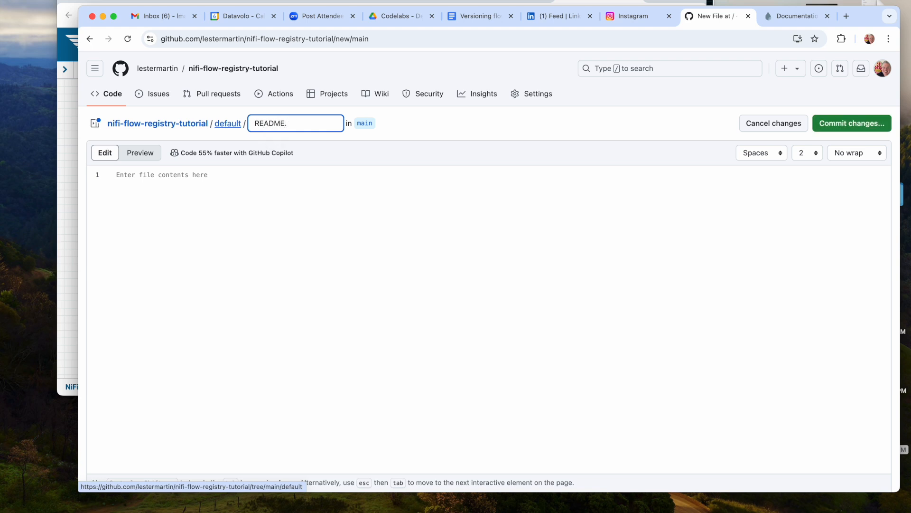
type("md")
Enter "default nifi flow registry bucket." as the file's contents and commit it directly to the main branch
left_click(192, 178)
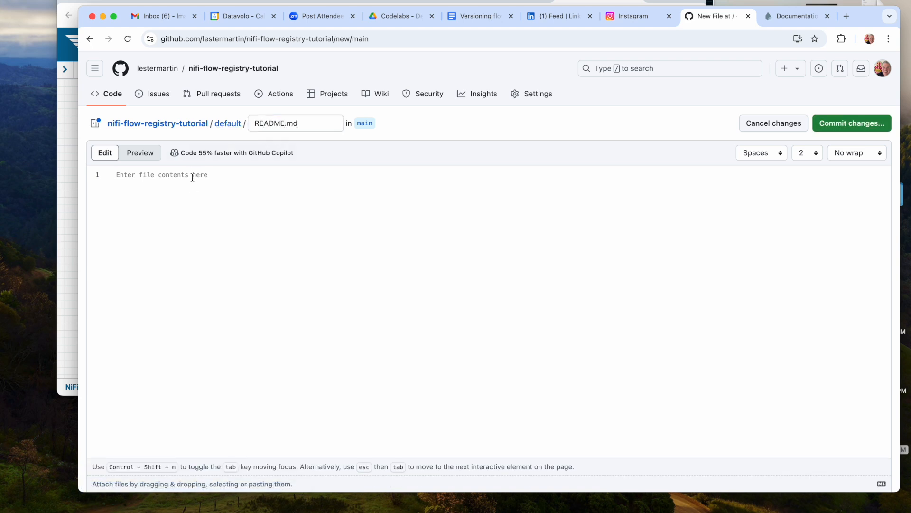
type("default nifi flow registry bucket.")
left_click(841, 125)
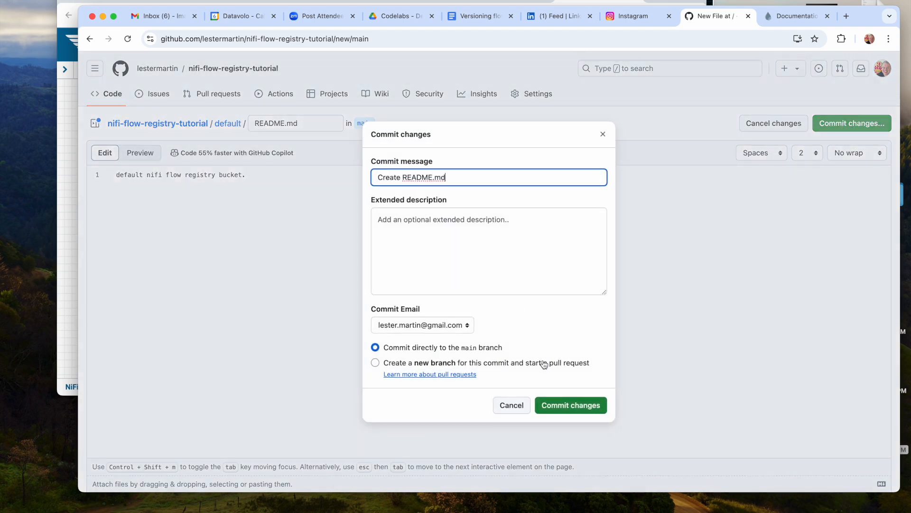
left_click(554, 409)
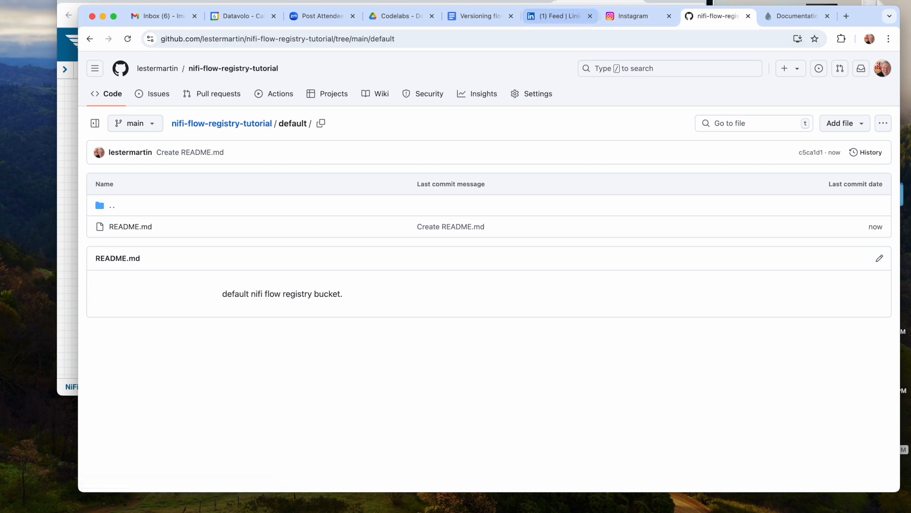
Switch to NiFi and add a registry client named MyRepo of type GitHubFlowRegistryClient in the controller settings
left_click(598, 1)
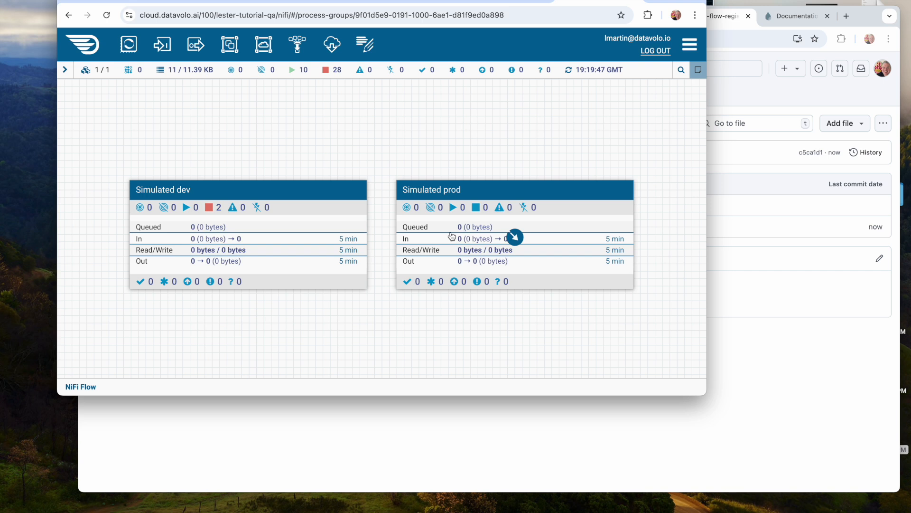
left_click(691, 43)
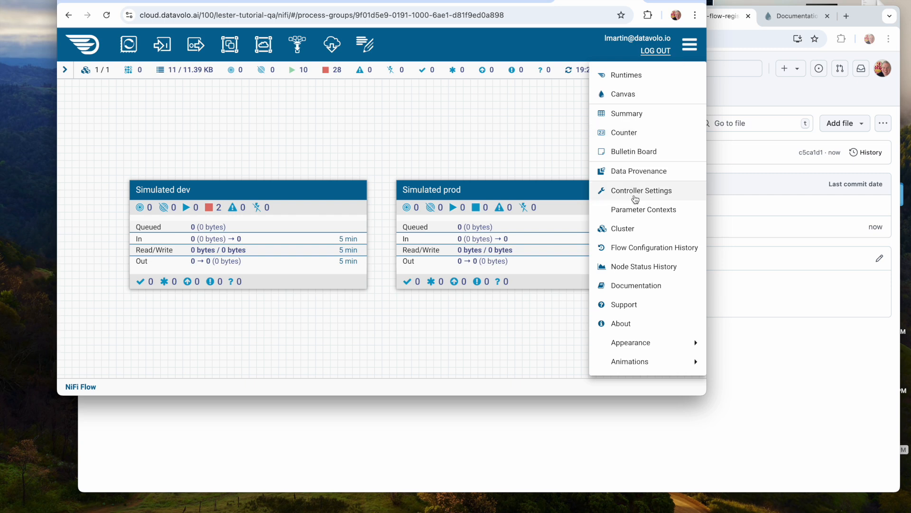
left_click(635, 198)
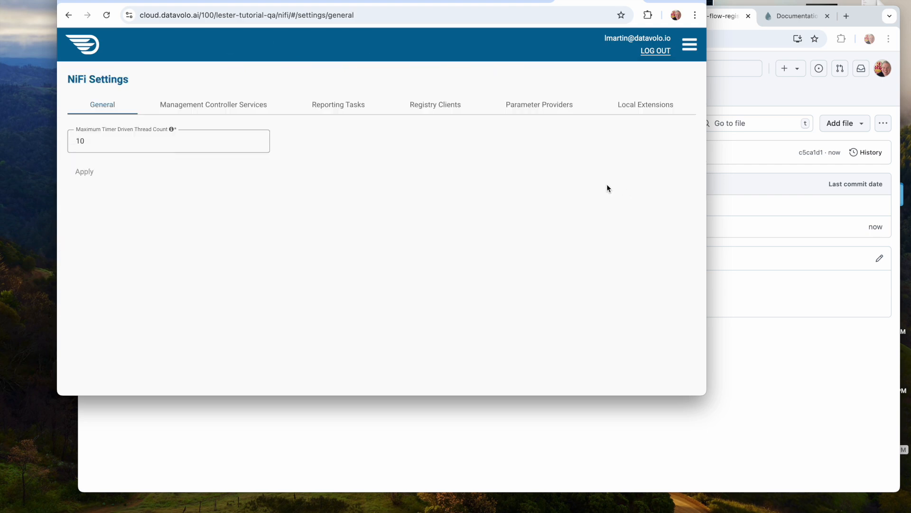
left_click(435, 110)
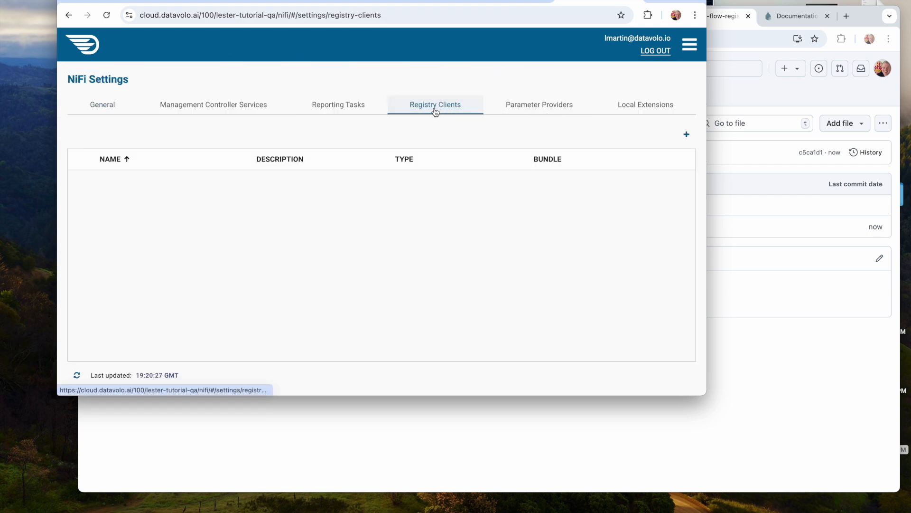
left_click(687, 135)
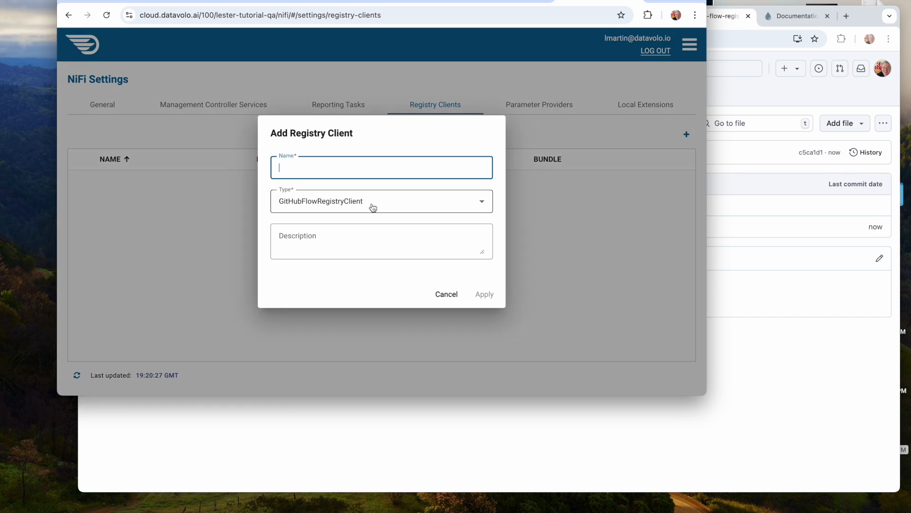
type("MyRepo")
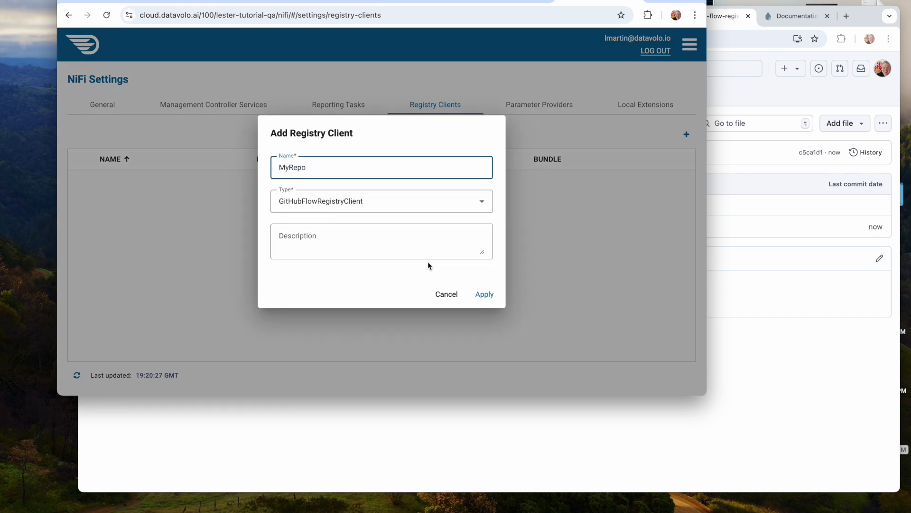
left_click(481, 295)
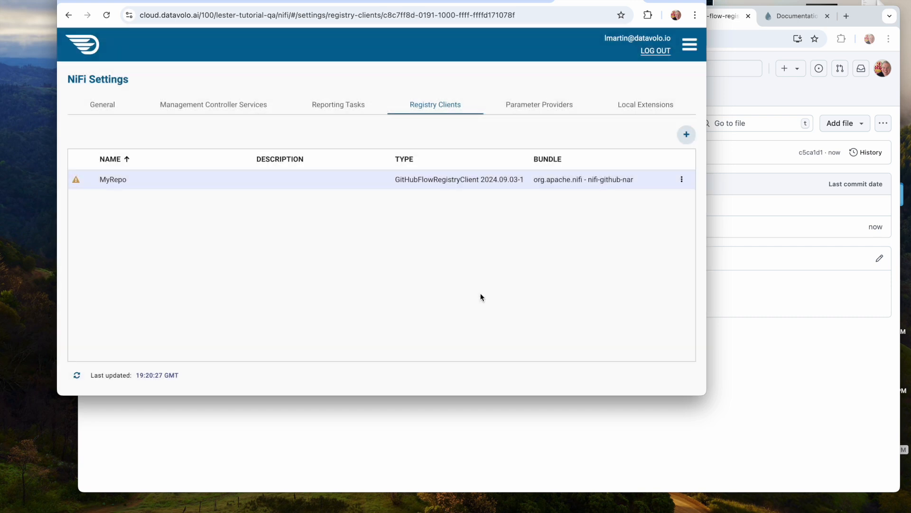
Edit the MyRepo registry client and set its Repository Owner property to the GitHub account's username
mouse_move(78, 185)
left_click(684, 182)
left_click(669, 205)
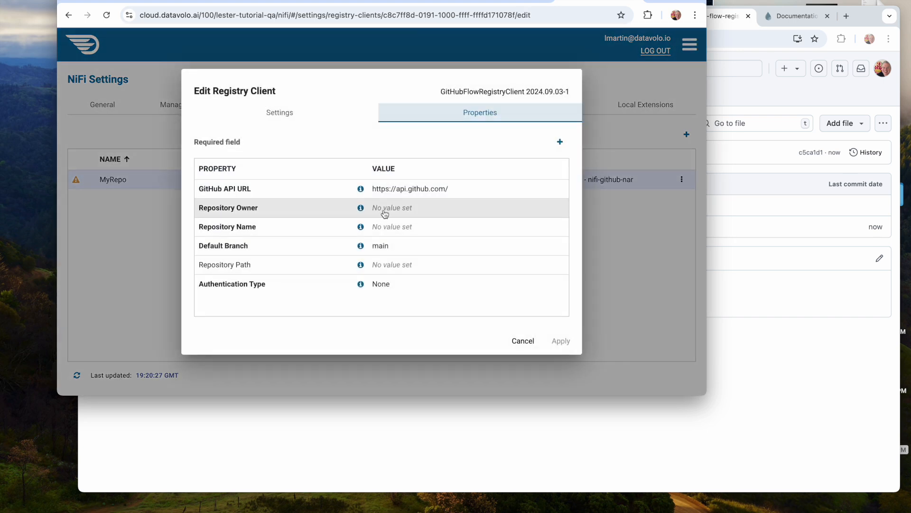
left_click(385, 212)
type("lestermartin")
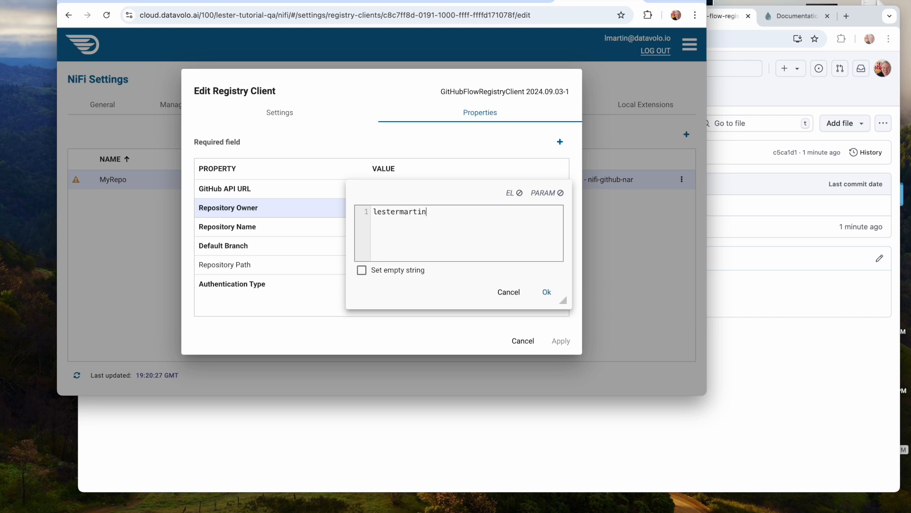
left_click(547, 292)
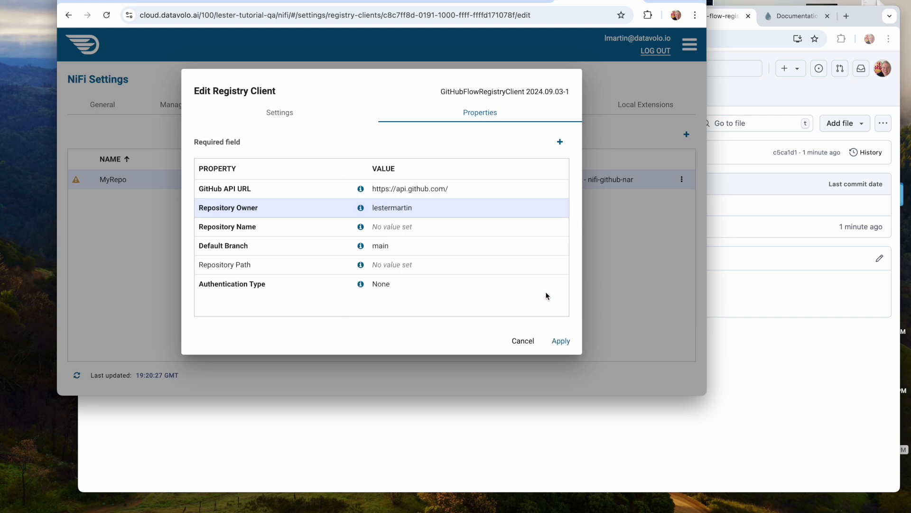
Copy the repository's name from its GitHub page and set the Repository Name property to nifi-flow-registry-tutorial
left_click(421, 228)
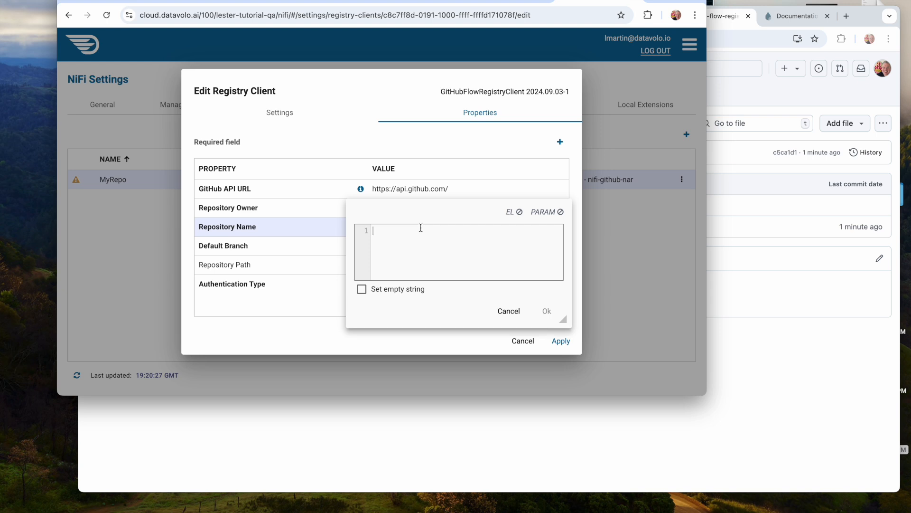
left_click(830, 400)
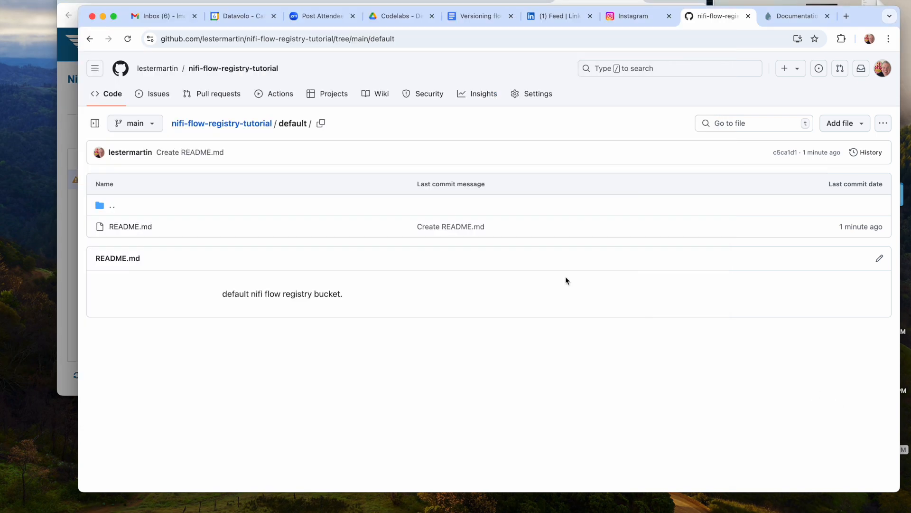
left_click(281, 70)
left_click_drag(189, 308, 381, 311)
key("ctrl+c")
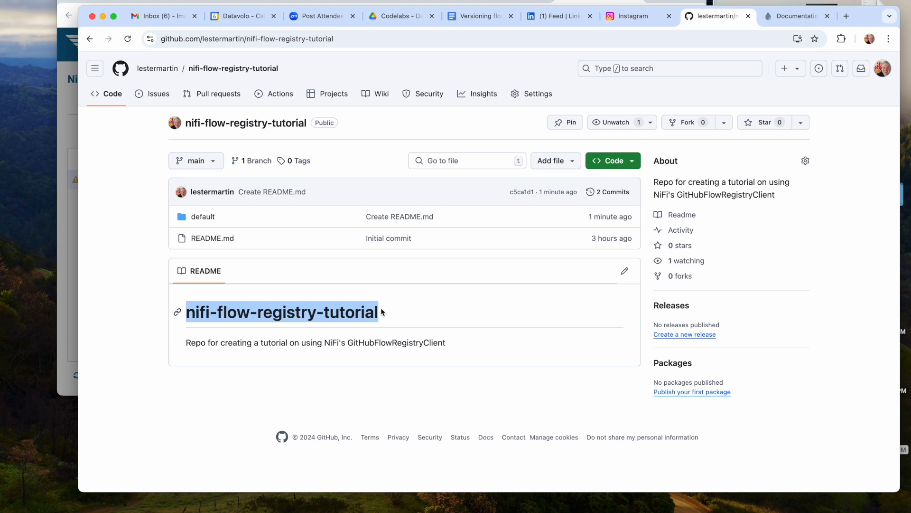
left_click(75, 297)
key("ctrl+v")
left_click(547, 311)
mouse_move(359, 228)
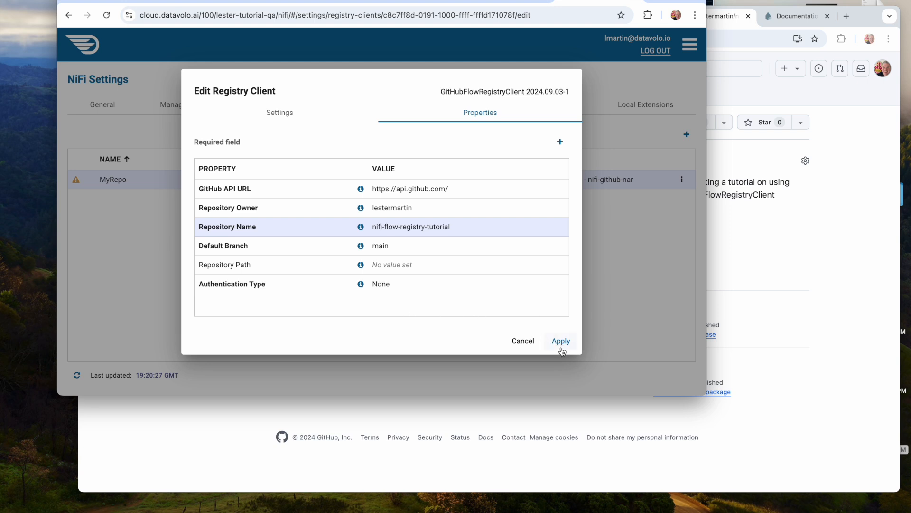
Set the Authentication Type to Personal Access Token and apply the changes to the MyRepo registry client
left_click(380, 285)
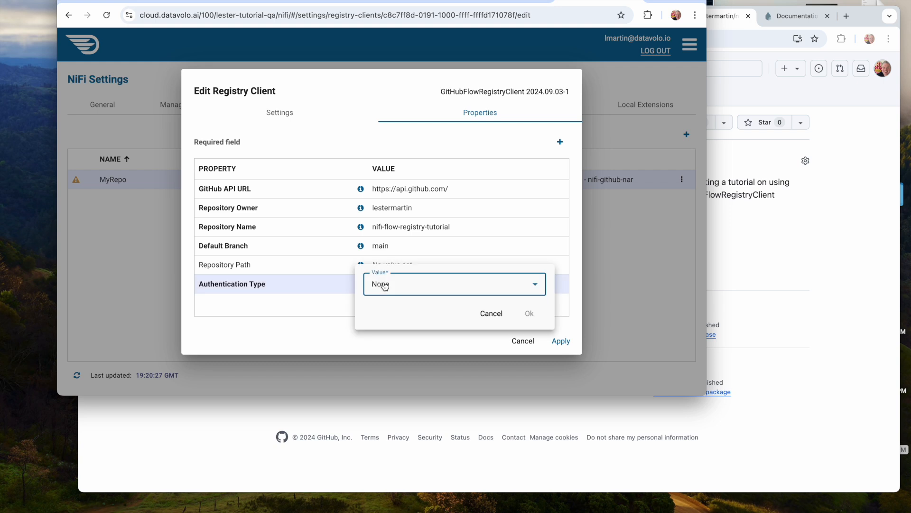
left_click(539, 290)
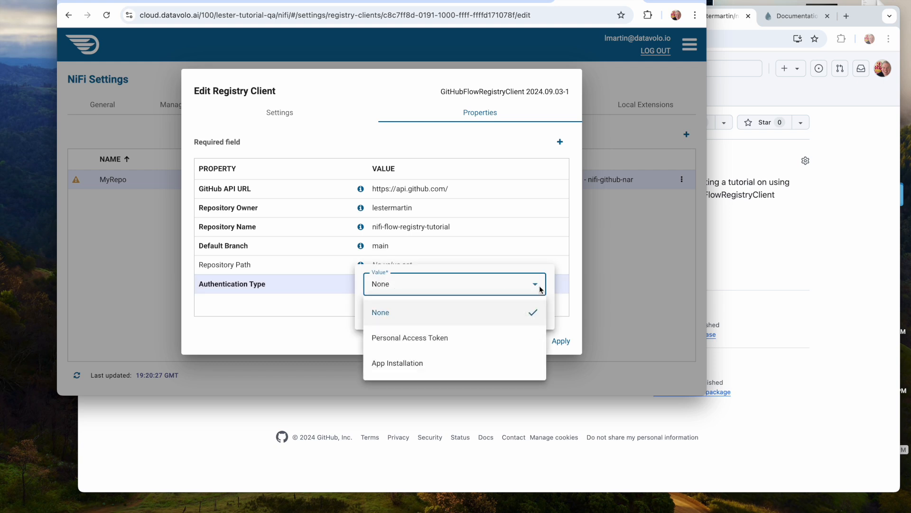
left_click(471, 342)
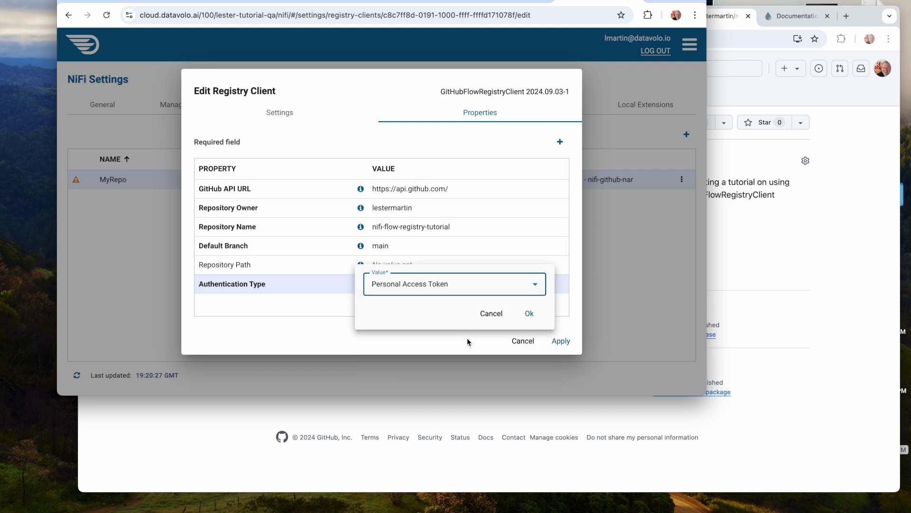
left_click(529, 315)
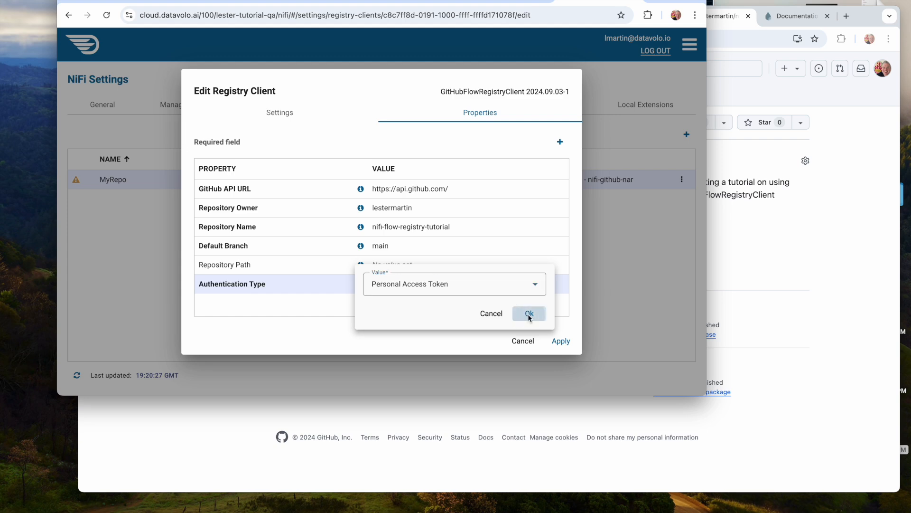
left_click(560, 342)
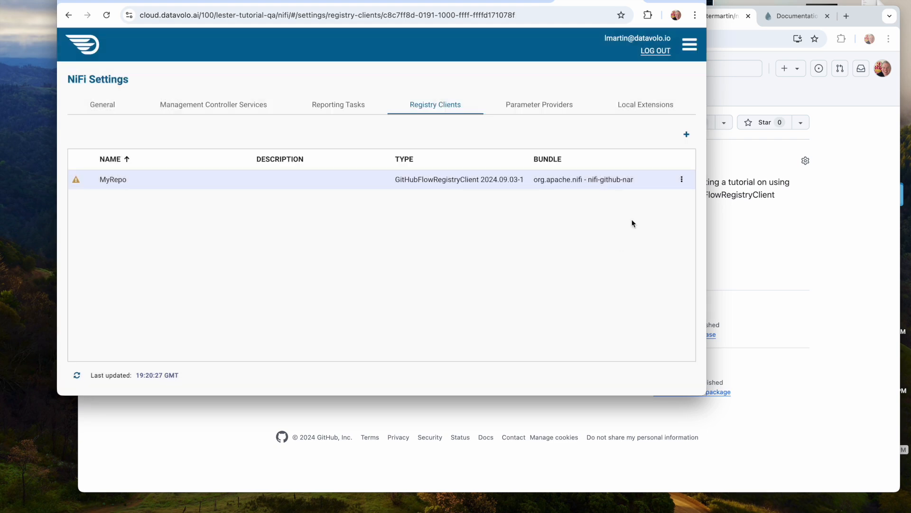
Return to the canvas and create a process group named MyFlow inside the Simulated dev group
left_click(89, 52)
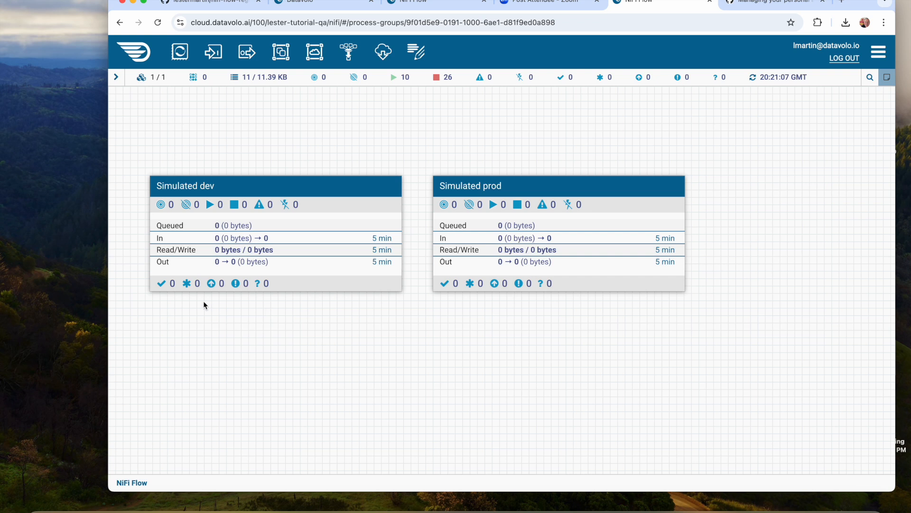
double_click(272, 189)
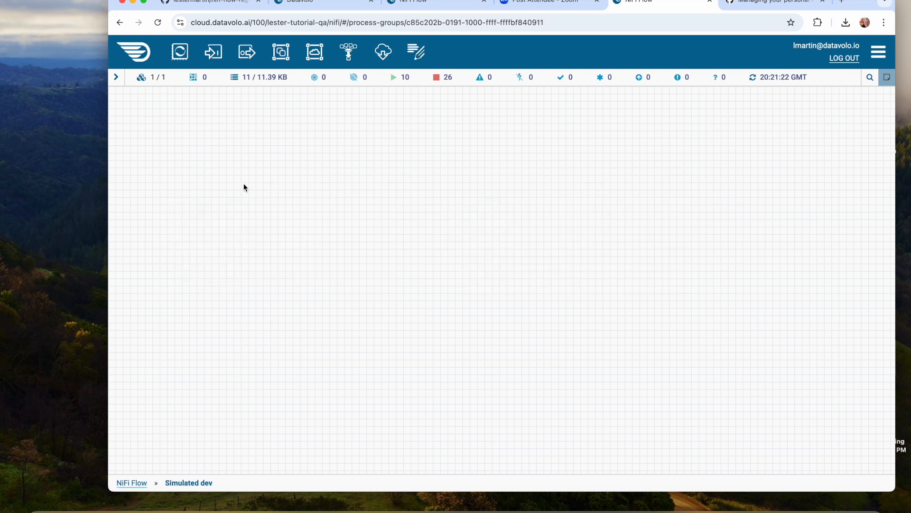
left_click_drag(281, 52, 280, 212)
type("MyFlow")
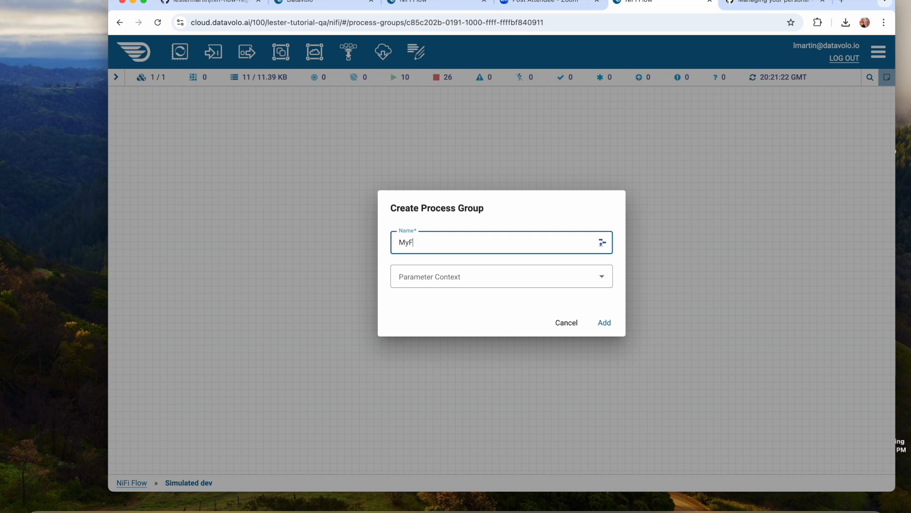
left_click(602, 323)
Enter the MyFlow process group and add a GenerateFlowFile processor
left_click(366, 217)
double_click(366, 217)
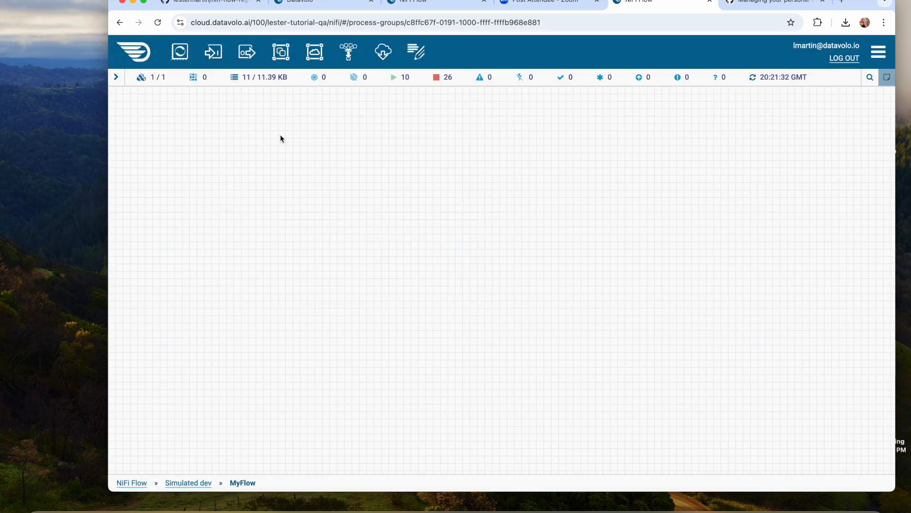
left_click_drag(180, 52, 303, 146)
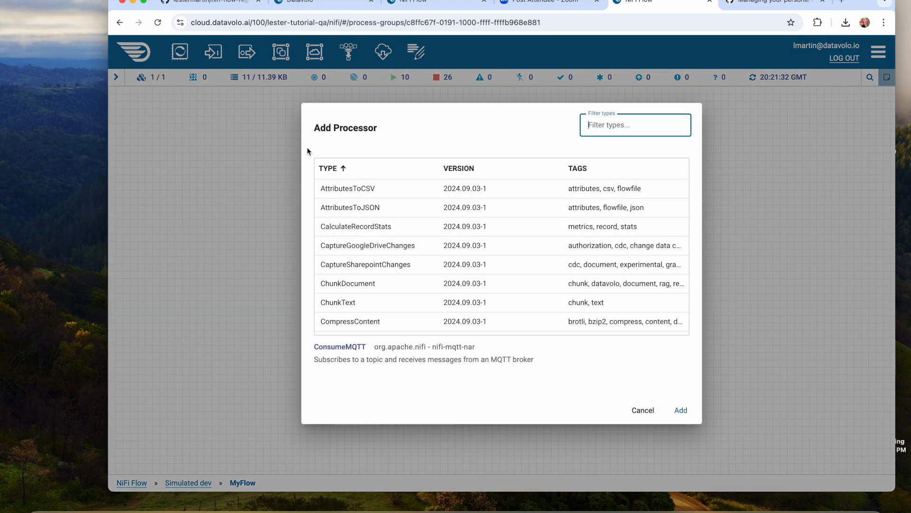
type("generatefl")
key("Return")
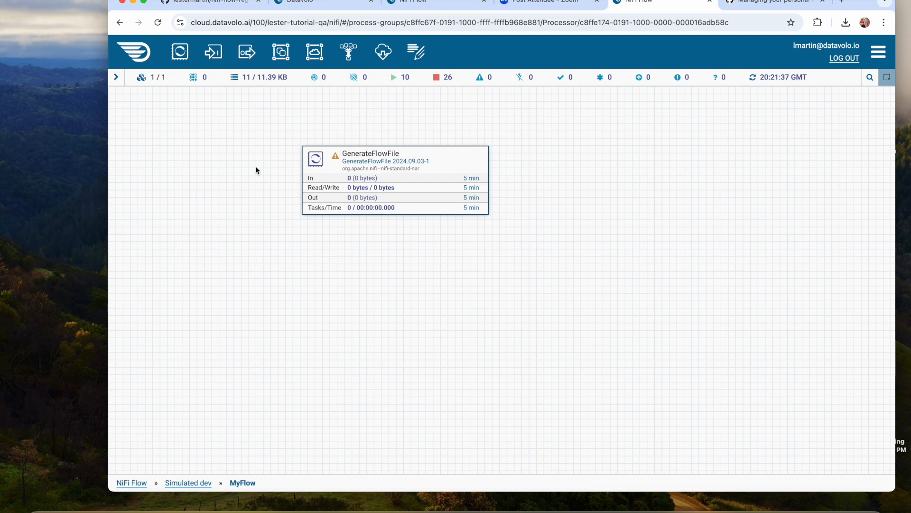
Add an UpdateAttribute processor below the GenerateFlowFile processor in the MyFlow group
left_click_drag(179, 50, 377, 296)
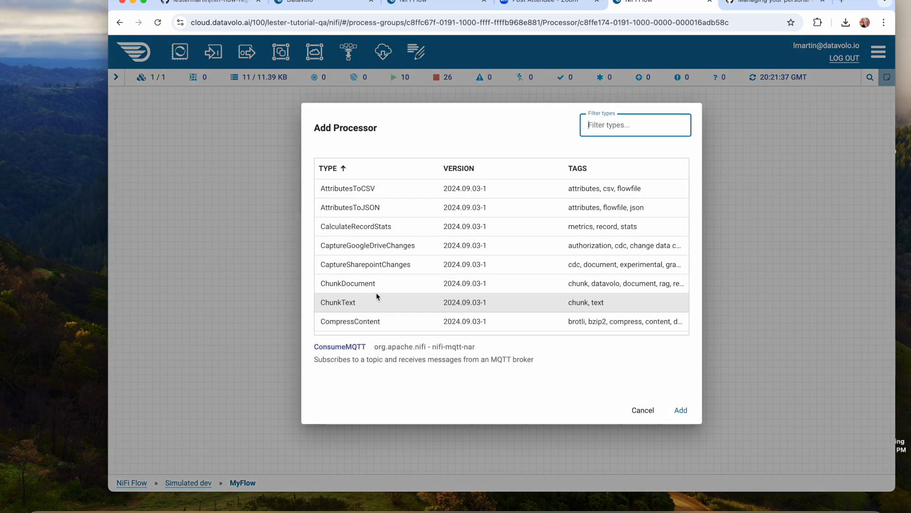
type("attribu")
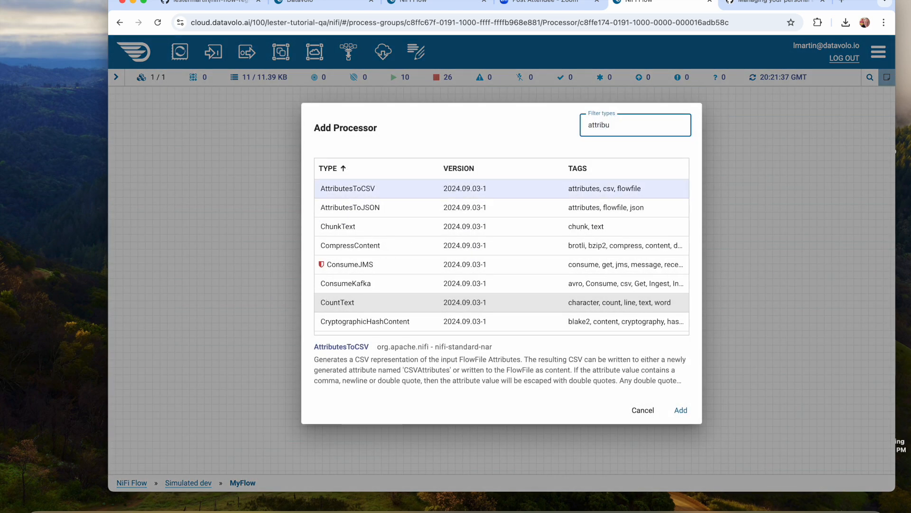
key("BackSpace")
key("BackSpace")
key("BackSpace")
key("BackSpace")
key("BackSpace")
type("updateat")
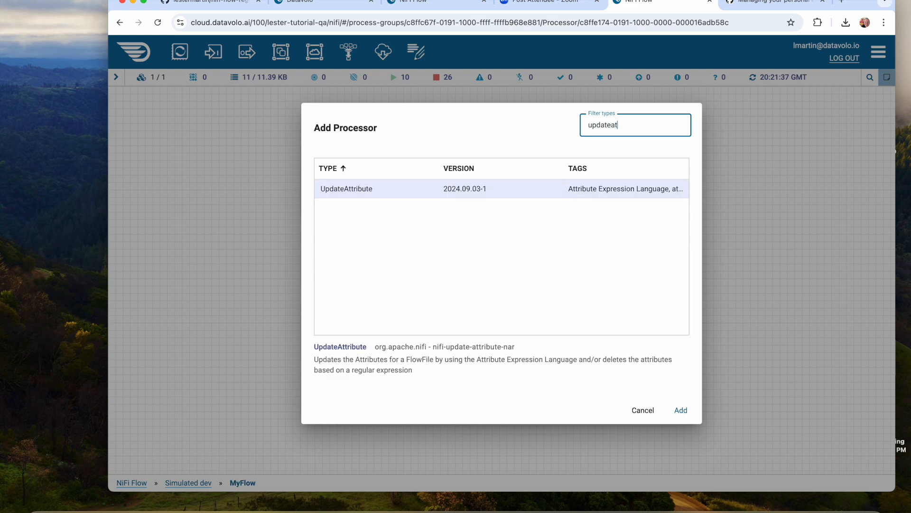
key("Return")
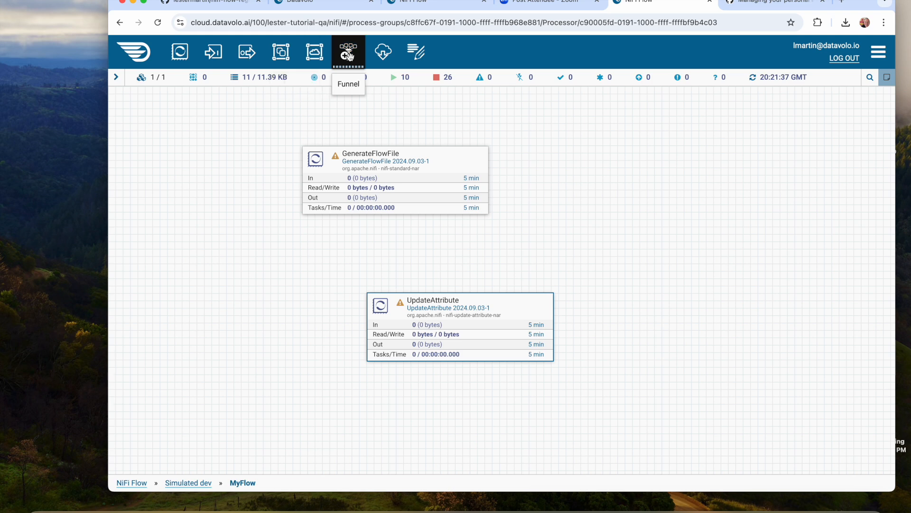
Place a funnel below UpdateAttribute and connect GenerateFlowFile to UpdateAttribute and UpdateAttribute to the funnel through their success relationships
left_click_drag(349, 56, 413, 427)
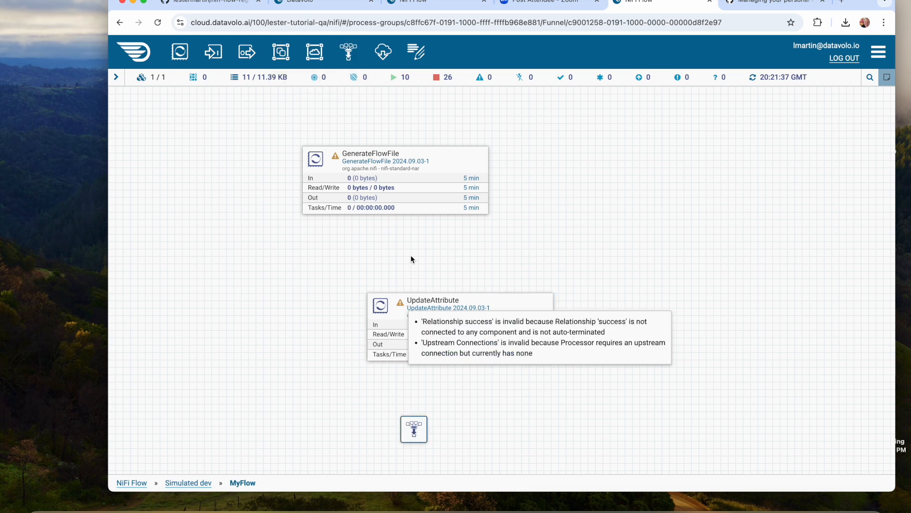
left_click_drag(397, 182, 433, 314)
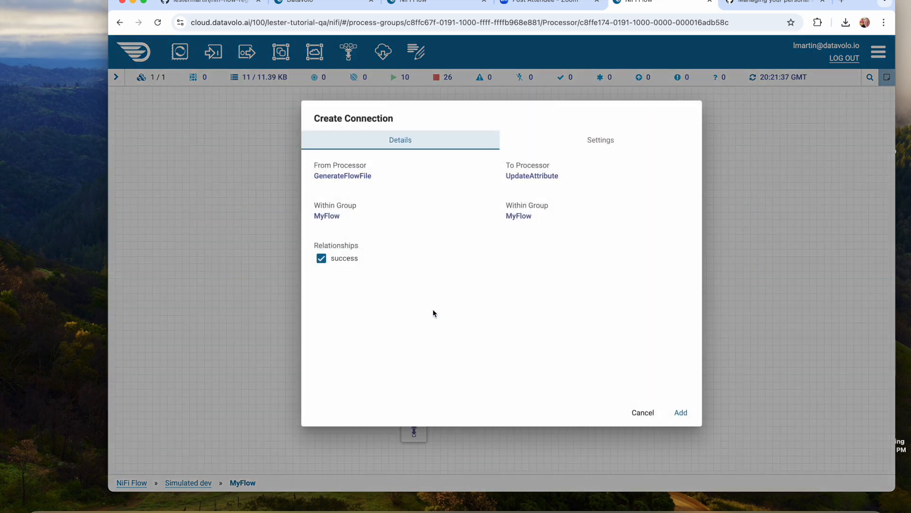
left_click(680, 412)
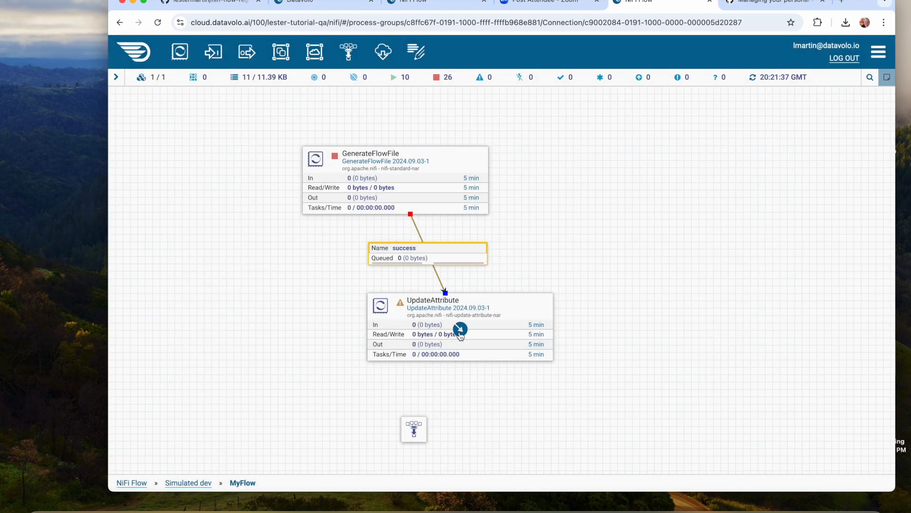
left_click_drag(460, 334, 415, 424)
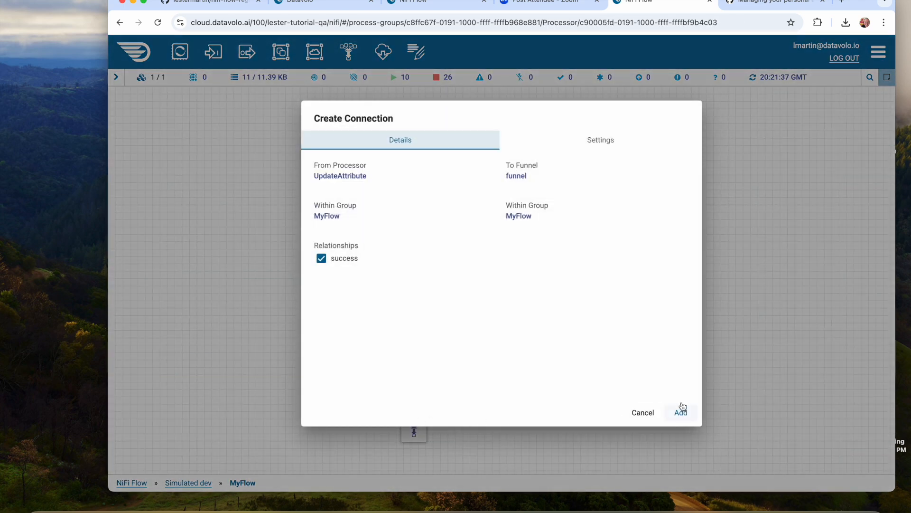
left_click(681, 411)
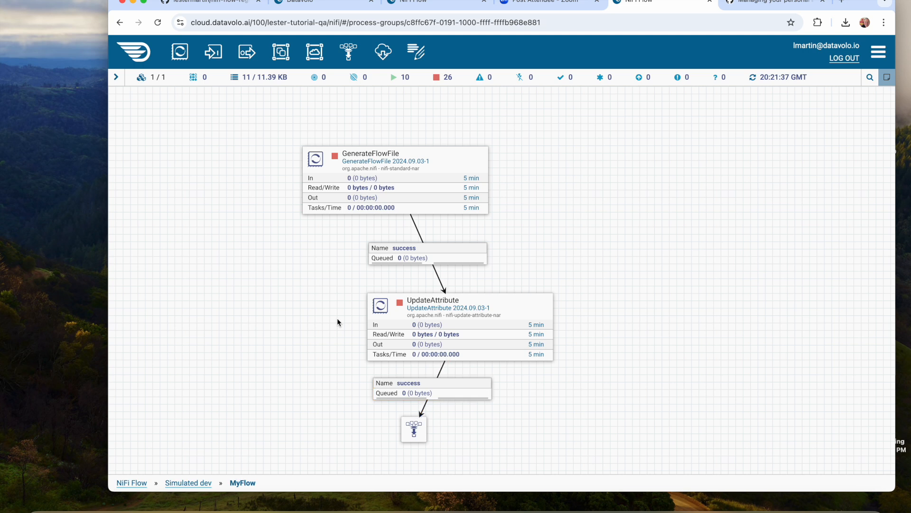
Return to the Simulated dev group and start version control on MyFlow with registry MyRepo, branch main and bucket default
left_click(189, 483)
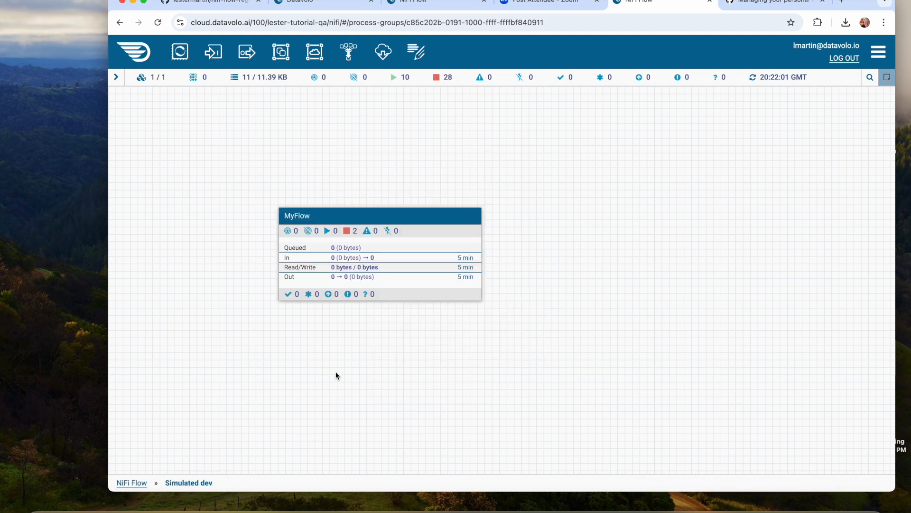
right_click(422, 219)
mouse_move(439, 220)
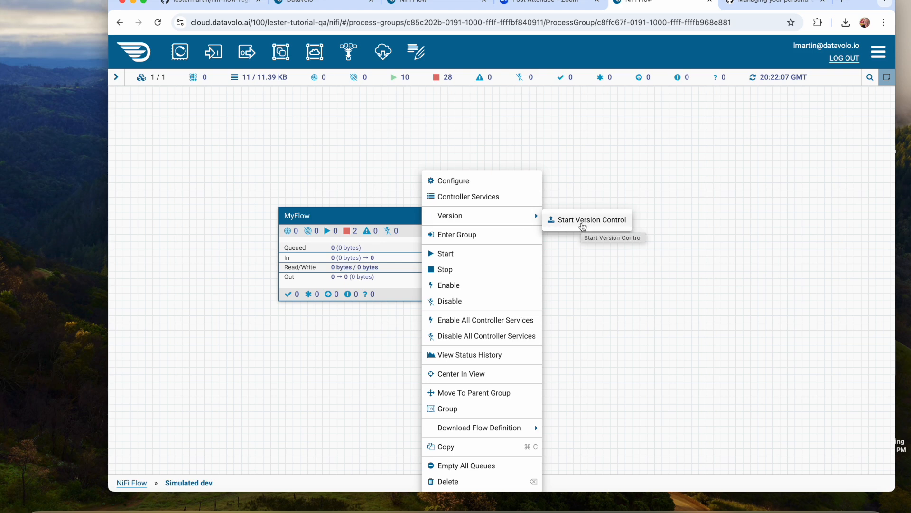
left_click(583, 226)
left_click(595, 164)
left_click(568, 197)
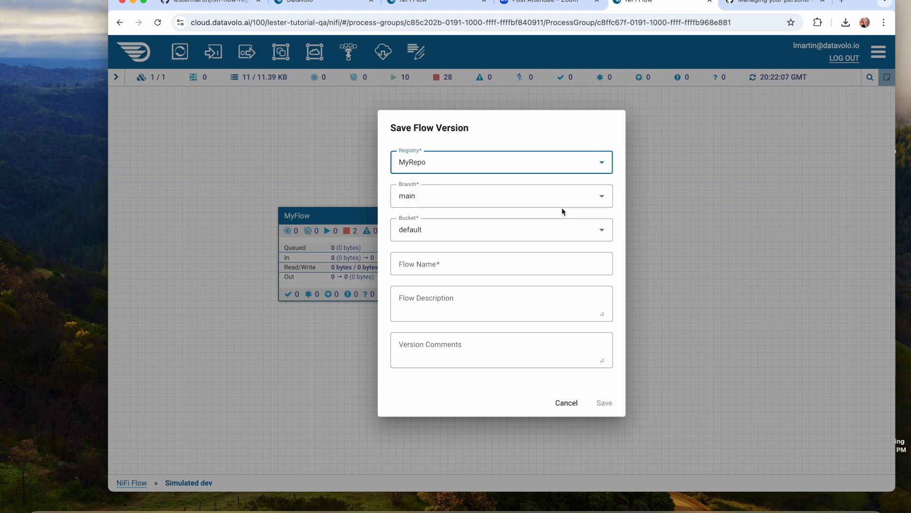
left_click(603, 231)
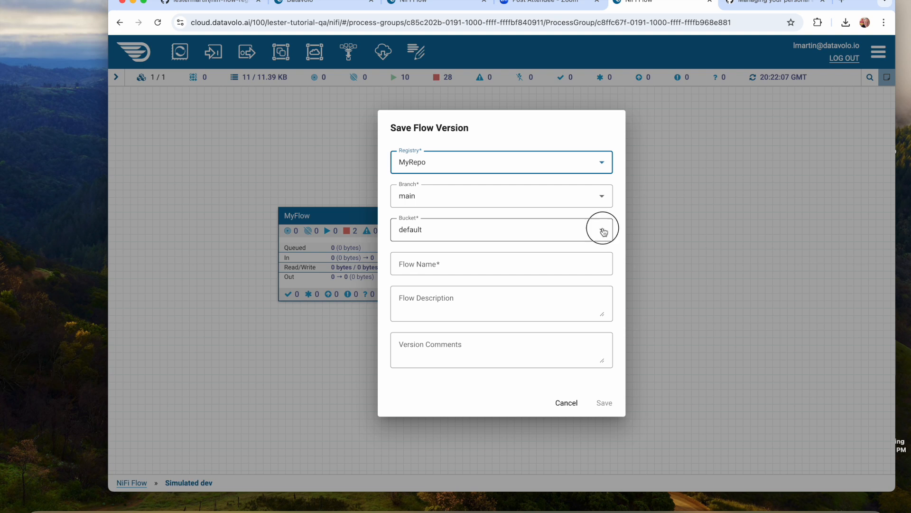
left_click(497, 264)
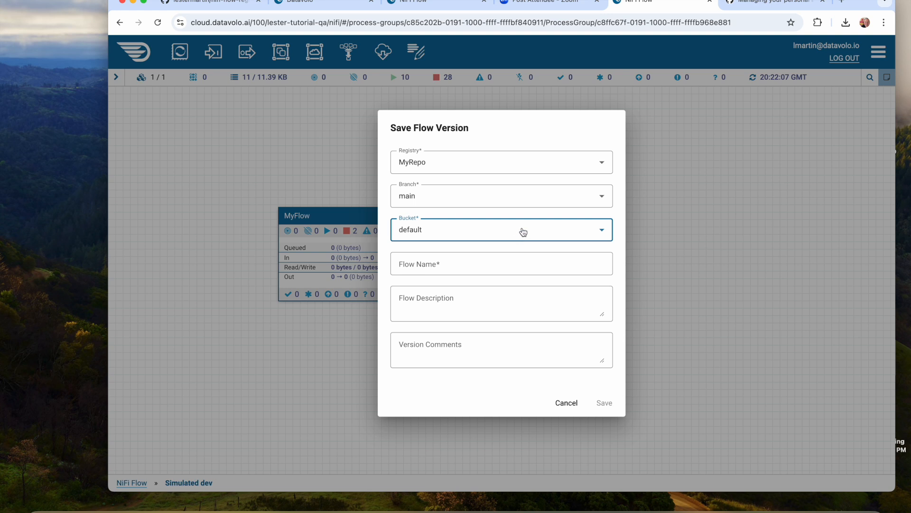
Save the flow version with the flow name MyFlow and the version comment "init commit"
left_click(418, 269)
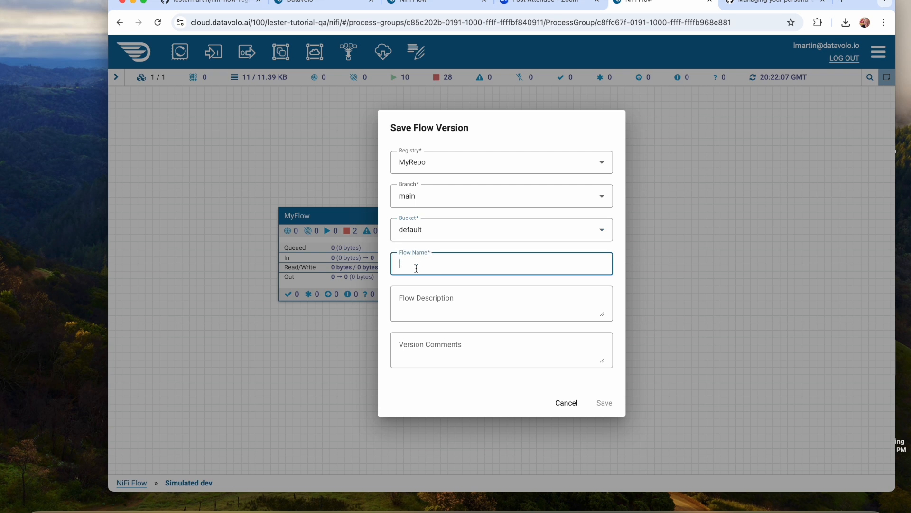
type("MyFlow")
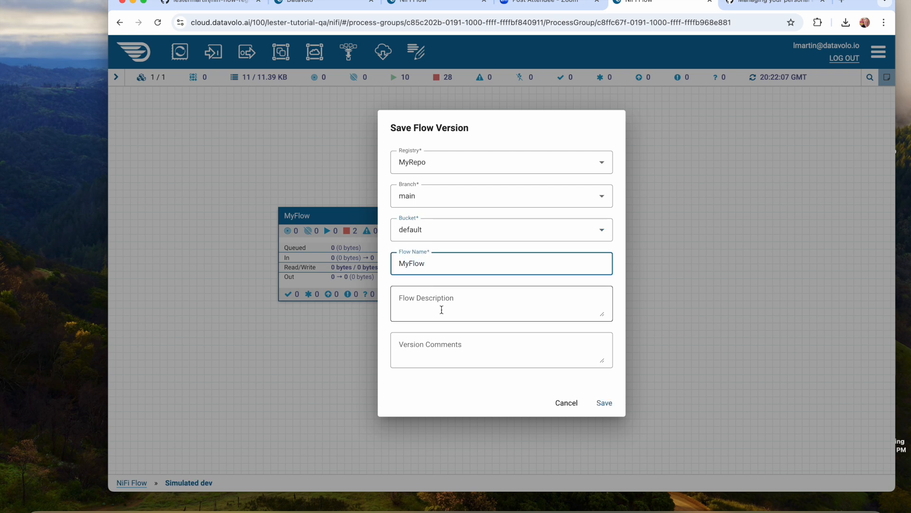
left_click(480, 348)
type("init commit")
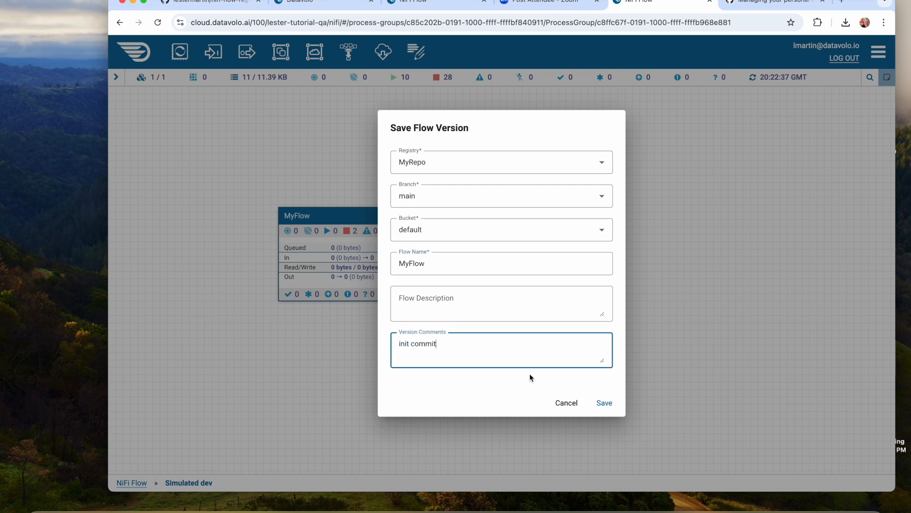
left_click(604, 402)
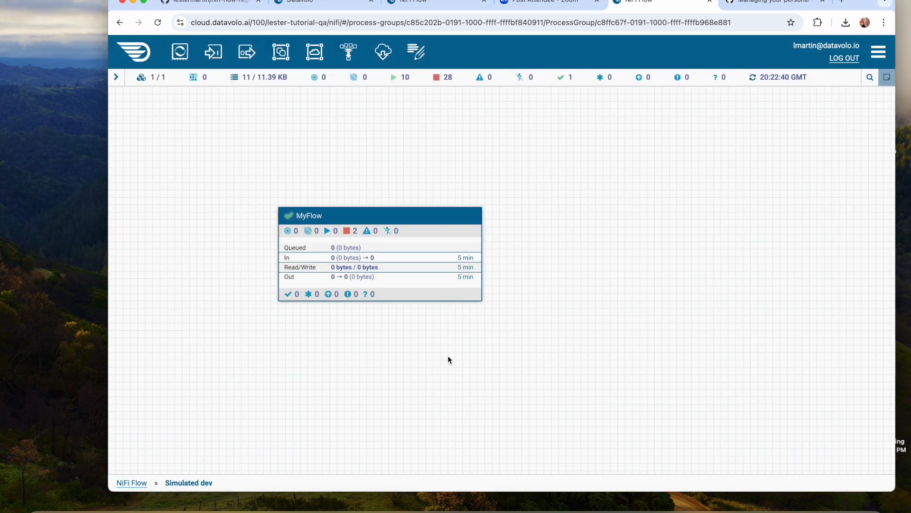
Check the version tracking status of the MyFlow group and its available version control options
mouse_move(289, 217)
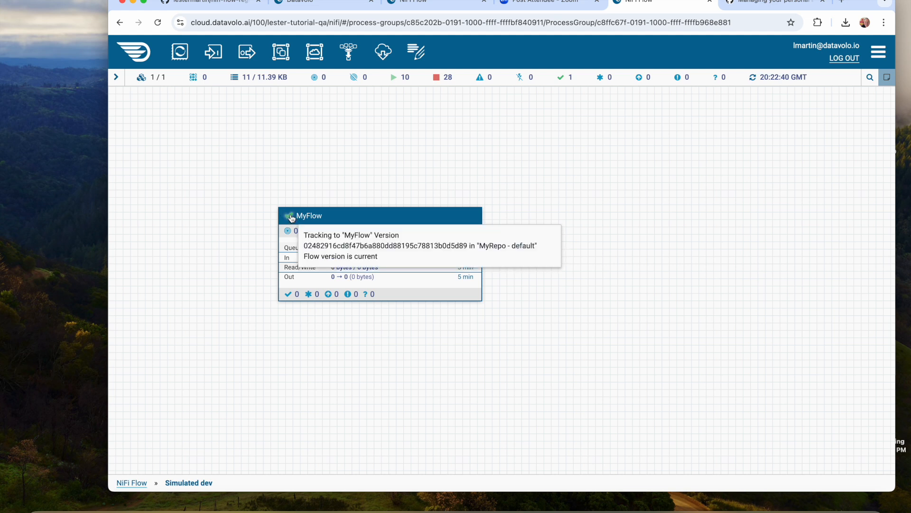
right_click(340, 217)
mouse_move(360, 219)
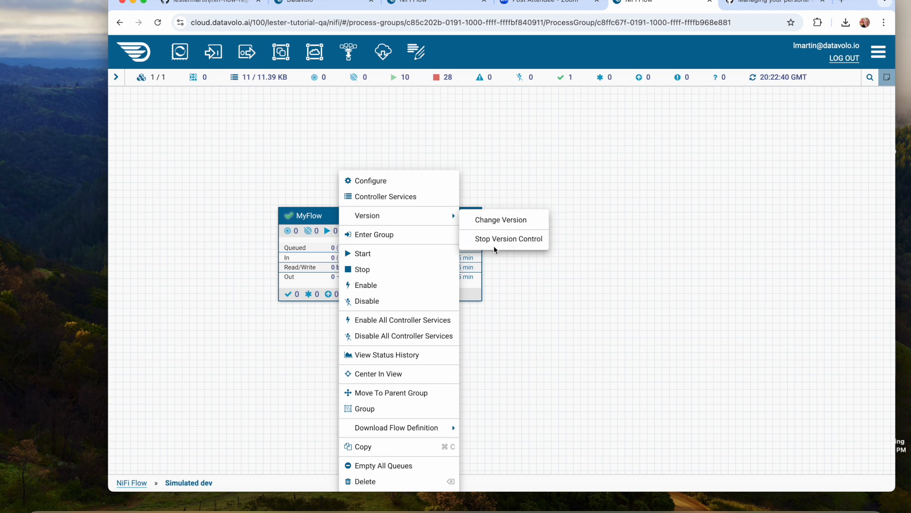
left_click(494, 176)
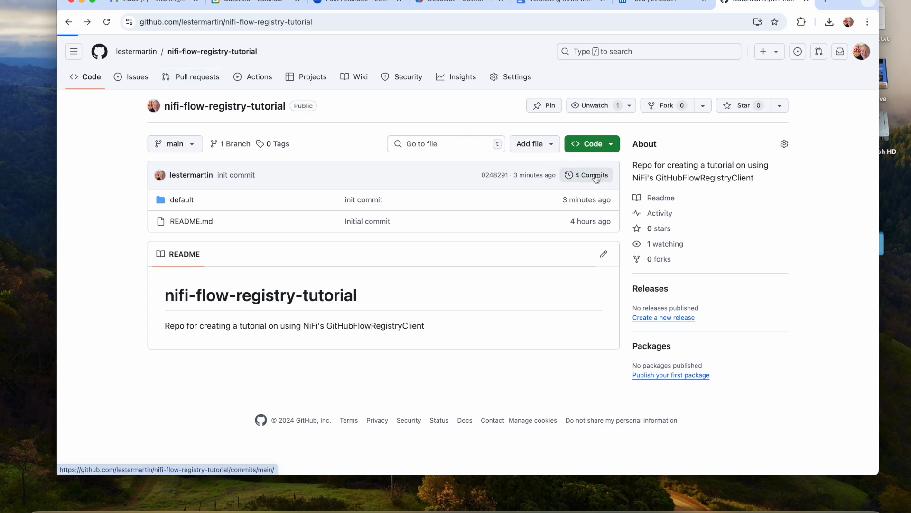
Open the commit history of the GitHub repository and examine the init commit's changes to default/MyFlow.json
left_click(596, 178)
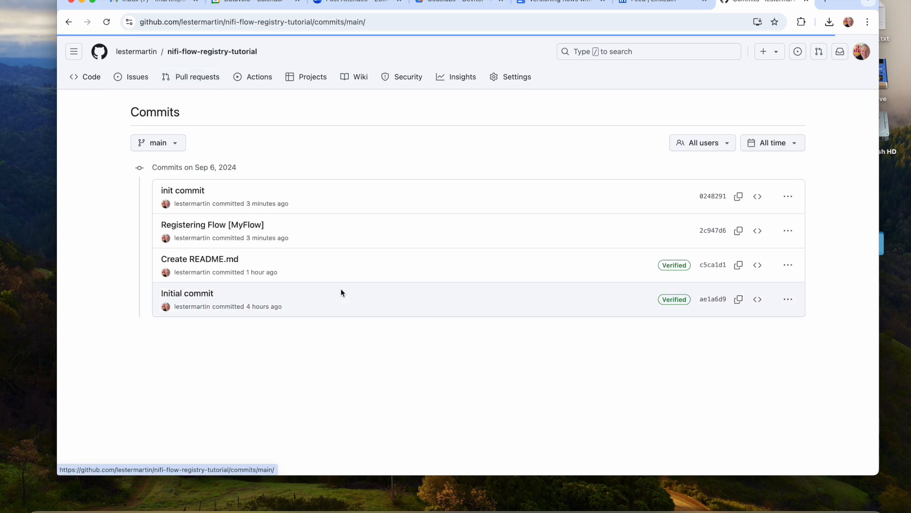
left_click(183, 191)
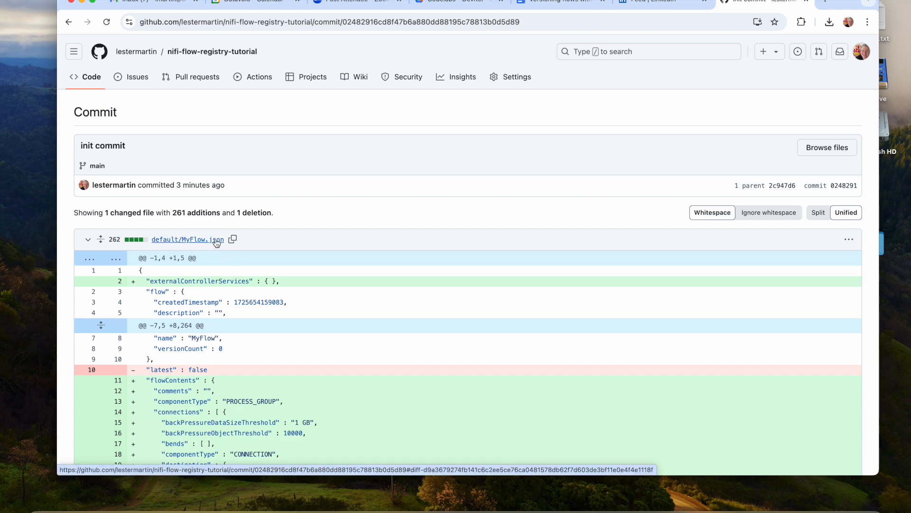
scroll(243, 354, "down", 10)
scroll(243, 354, "up", 10)
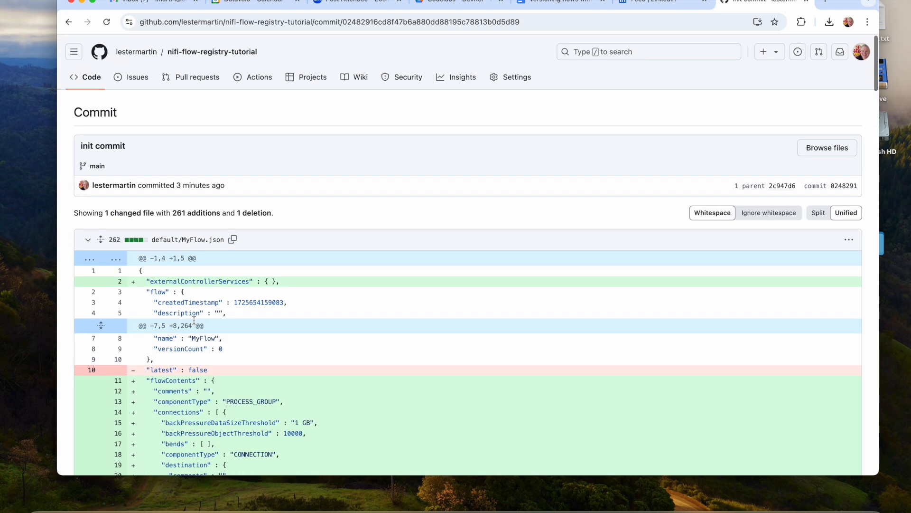
left_click(189, 240)
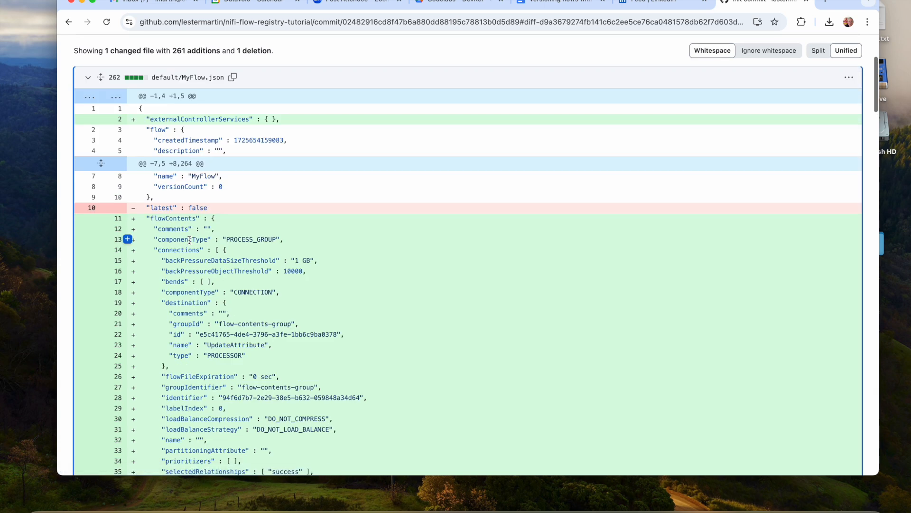
left_click(68, 22)
left_click(68, 22)
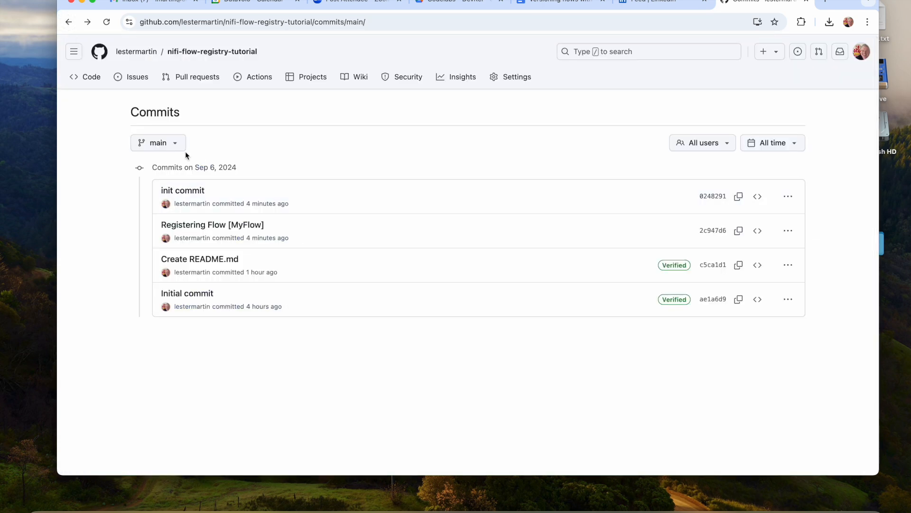
Open MyFlow.json in the default folder of the nifi-flow-registry-tutorial repository and look through its contents
left_click(208, 52)
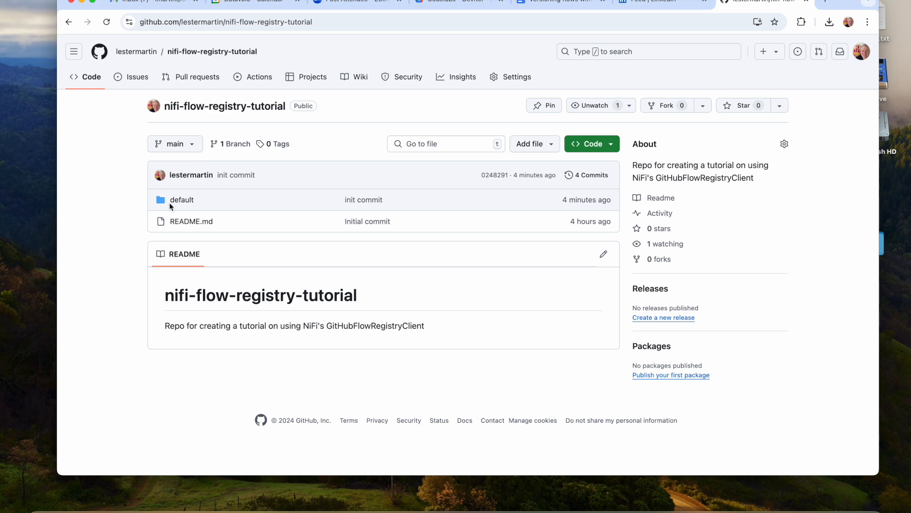
left_click(180, 201)
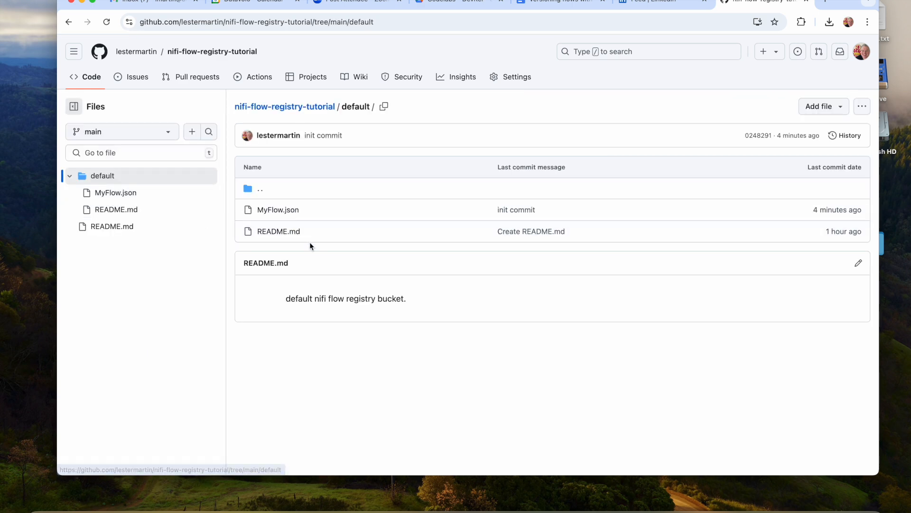
left_click(279, 210)
scroll(486, 309, "down", 15)
scroll(486, 309, "down", 15)
scroll(486, 309, "up", 20)
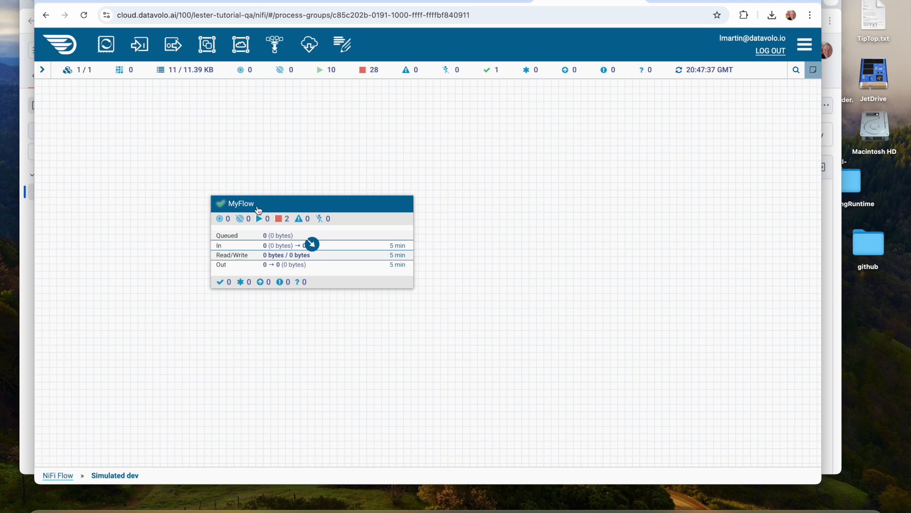
Back in NiFi, enter the Simulated prod group and import MyFlow's init commit version from registry MyRepo, branch main, bucket default
left_click(58, 475)
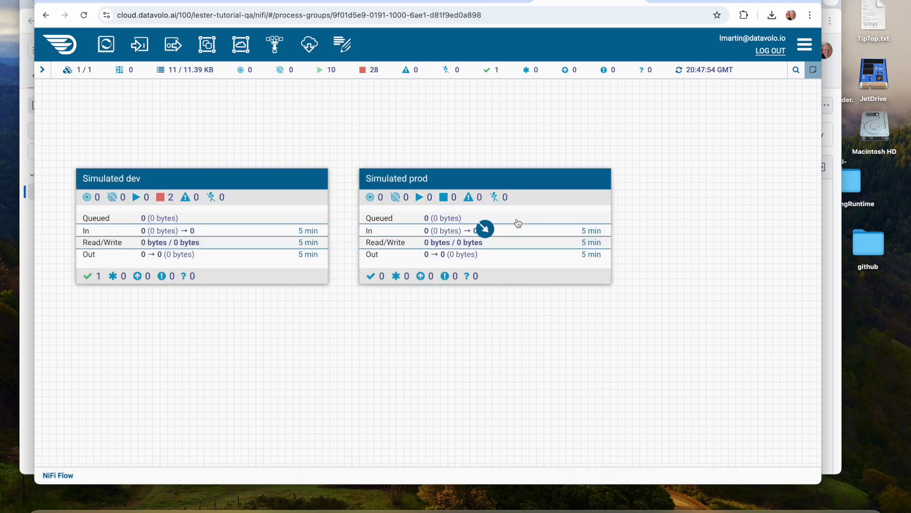
double_click(525, 188)
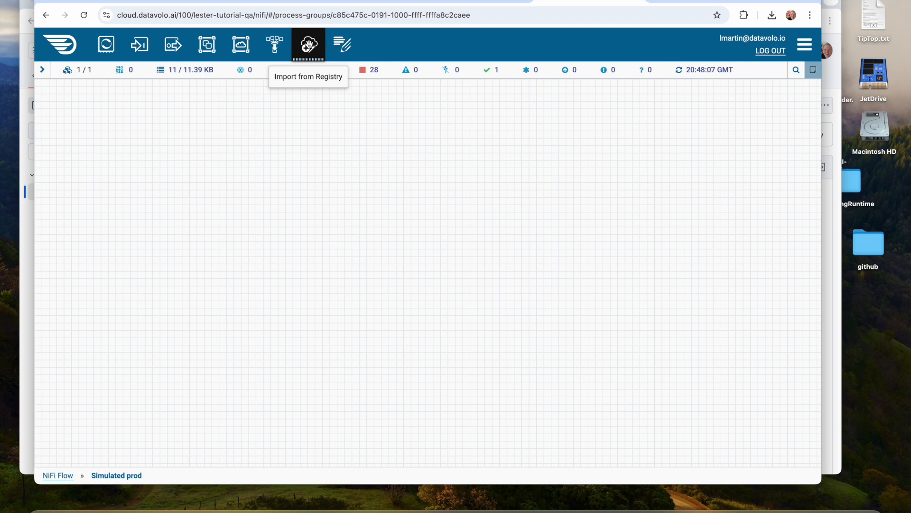
left_click_drag(308, 45, 224, 184)
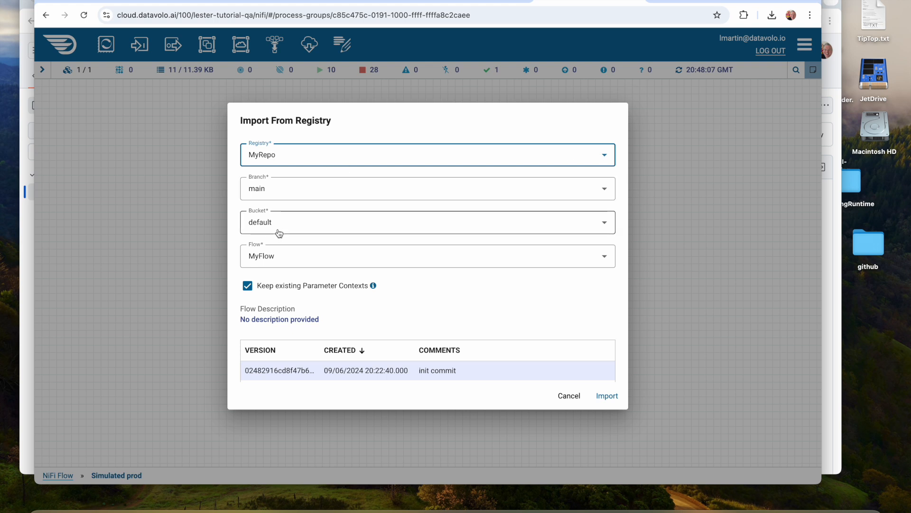
left_click(306, 263)
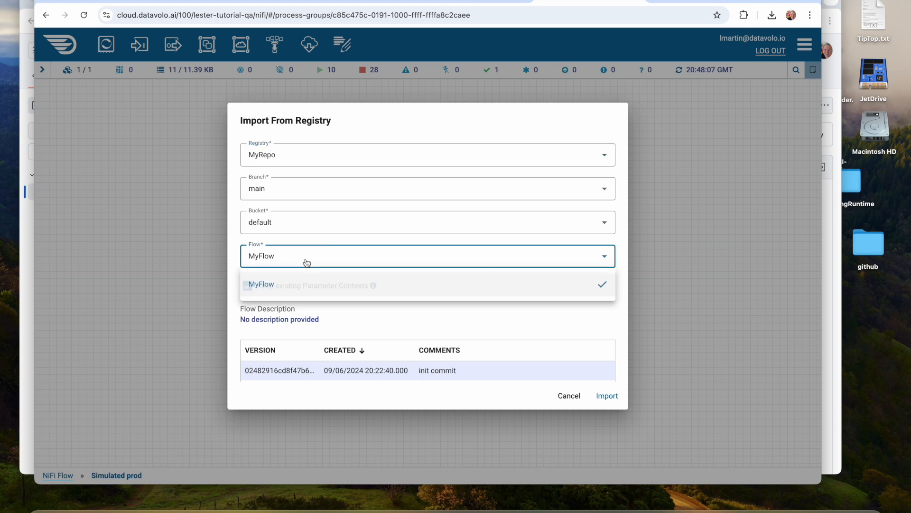
left_click(281, 288)
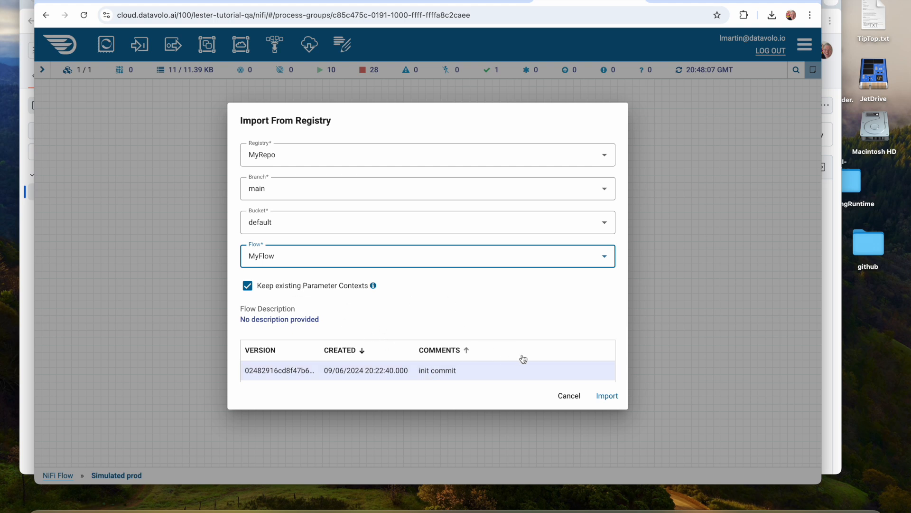
left_click(606, 397)
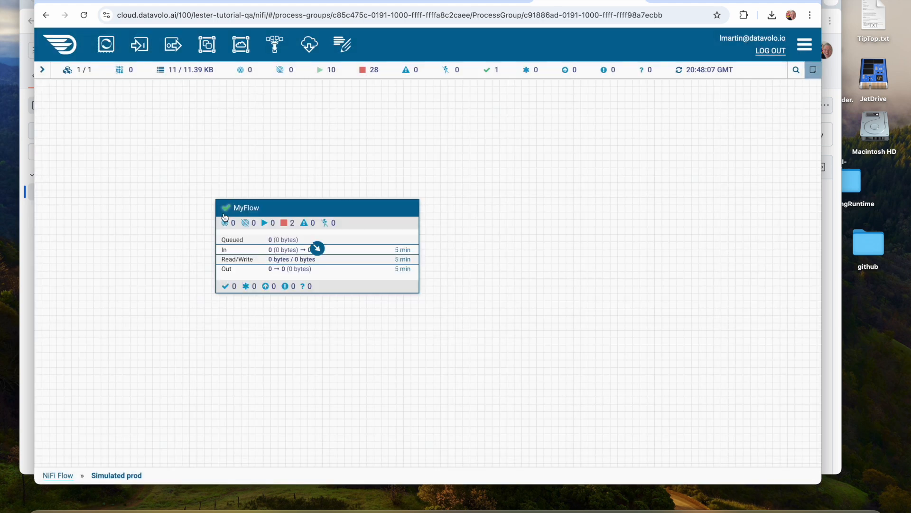
Leave the Simulated prod group and open the MyFlow group inside Simulated dev
mouse_move(225, 211)
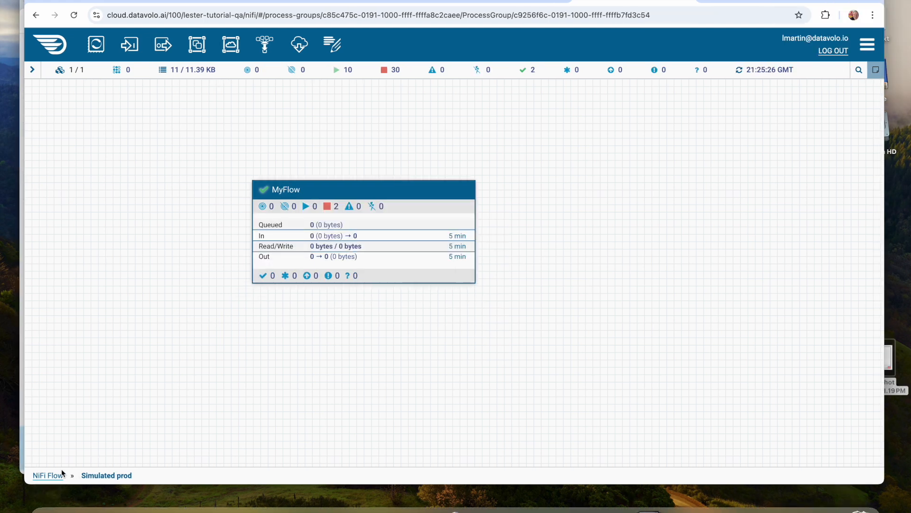
left_click(49, 476)
left_click(192, 229)
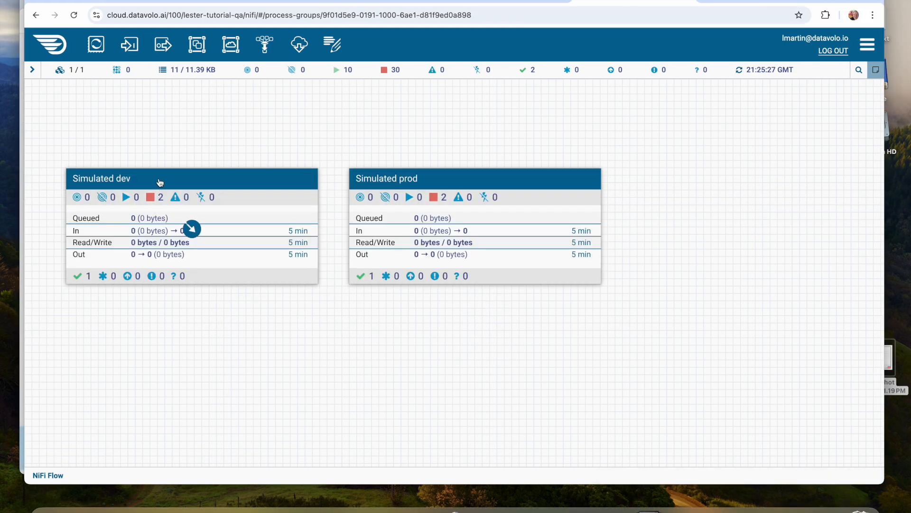
double_click(159, 183)
scroll(402, 277, "up", 2)
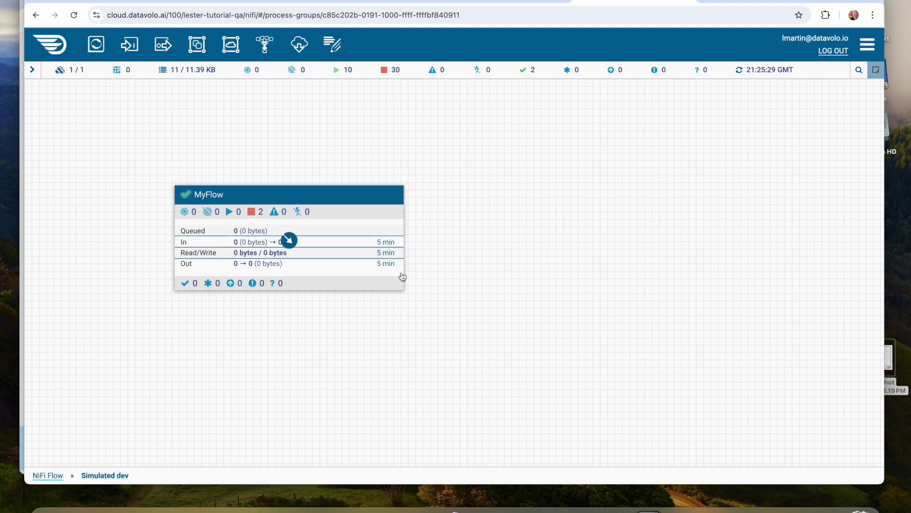
double_click(296, 180)
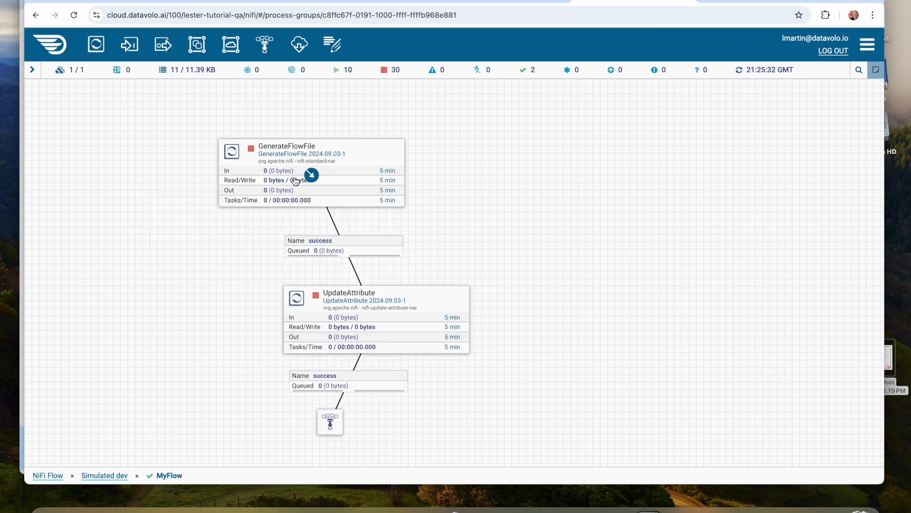
Set the GenerateFlowFile processor's Custom Text property to "some nonsense goes here" and apply the change
double_click(354, 161)
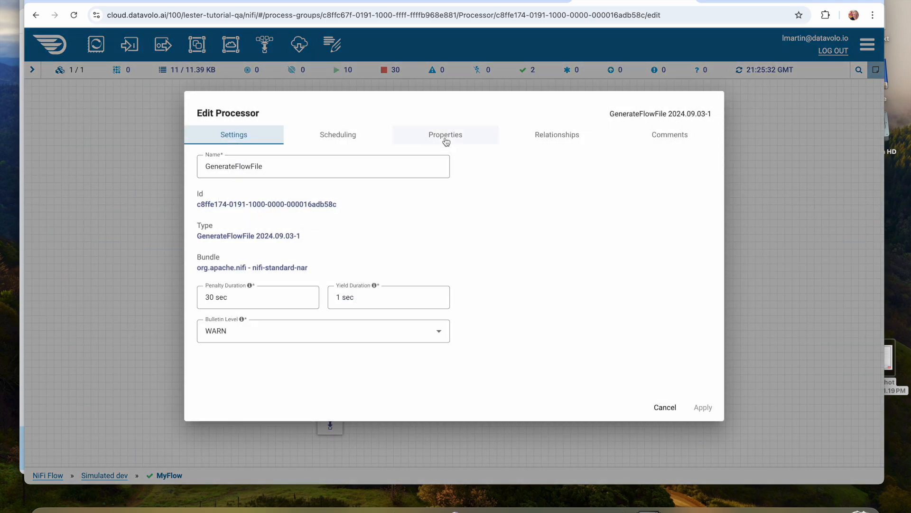
left_click(445, 137)
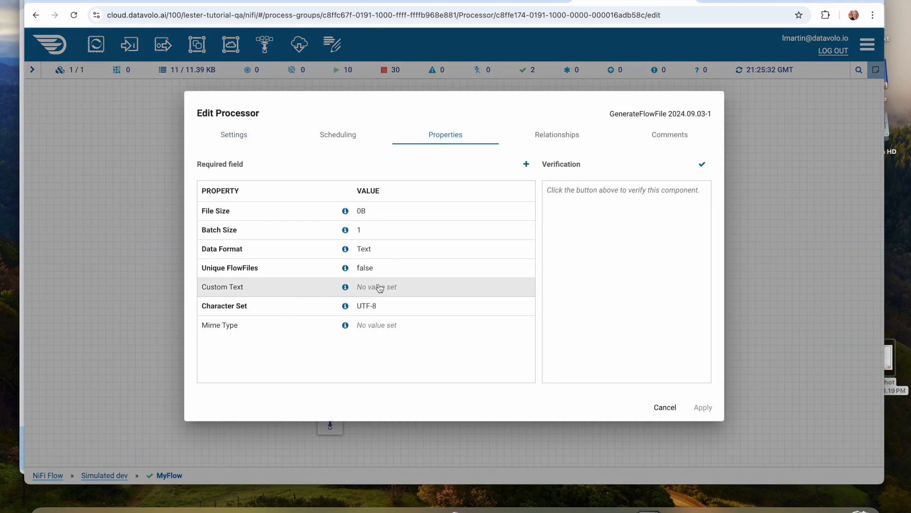
left_click(379, 286)
type("som")
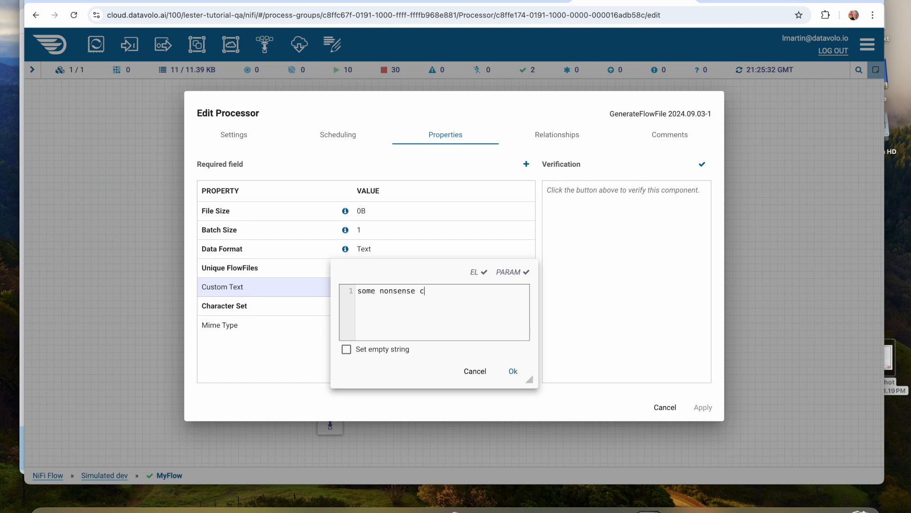
type("e nonsense goes here")
left_click(513, 370)
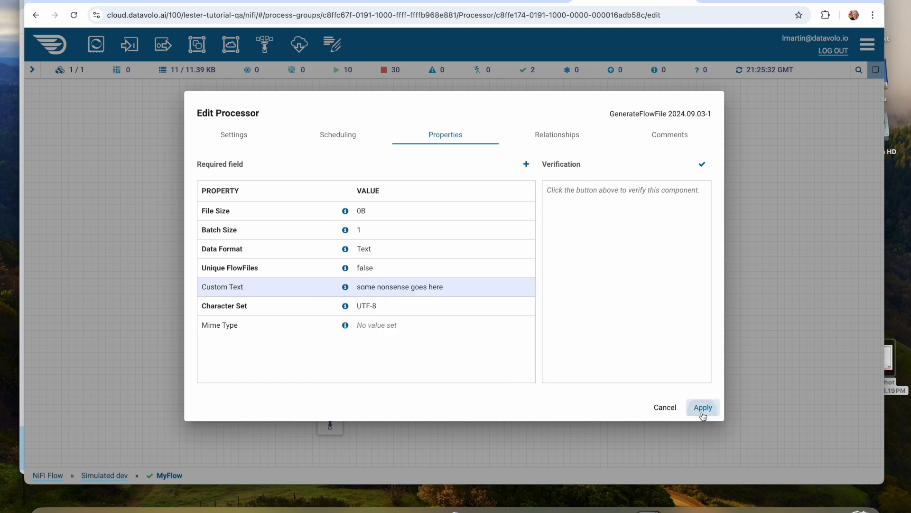
left_click(703, 408)
Rename the UpdateAttribute processor as "New Name for Processor" and apply the change
right_click(409, 303)
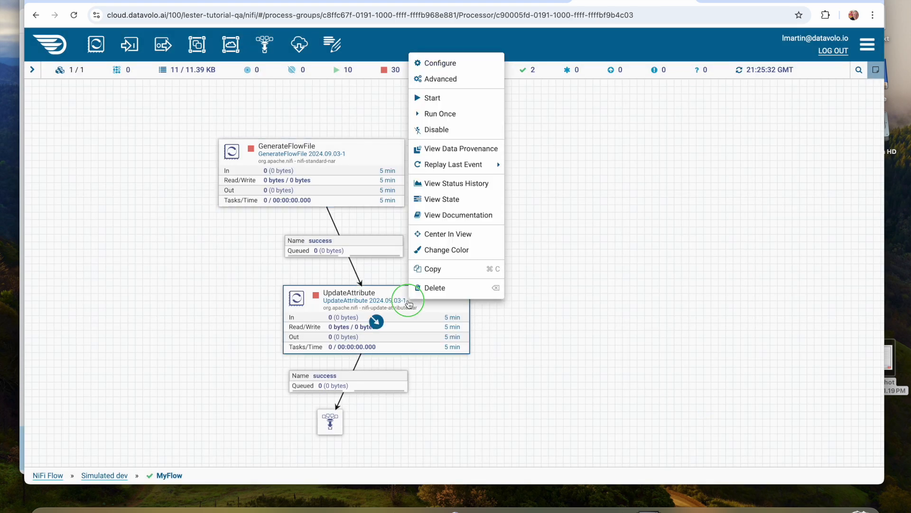
left_click(436, 63)
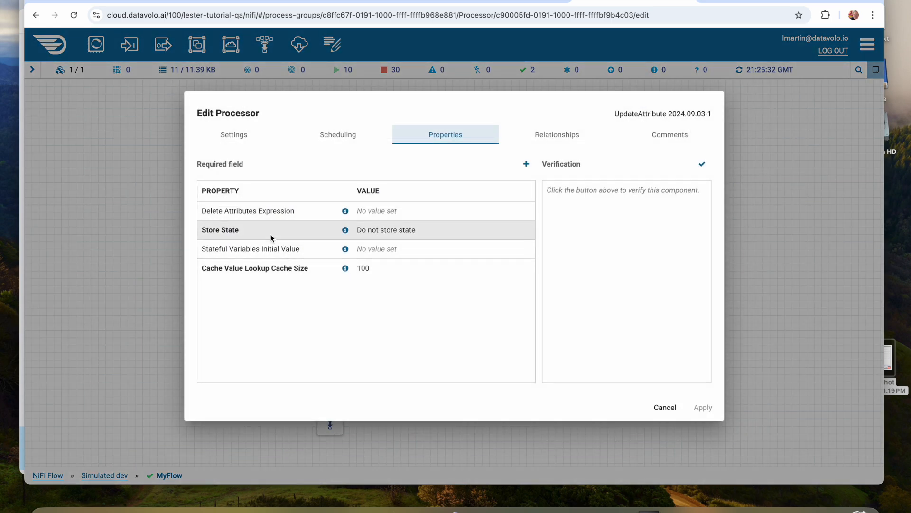
left_click(248, 142)
left_click(261, 166)
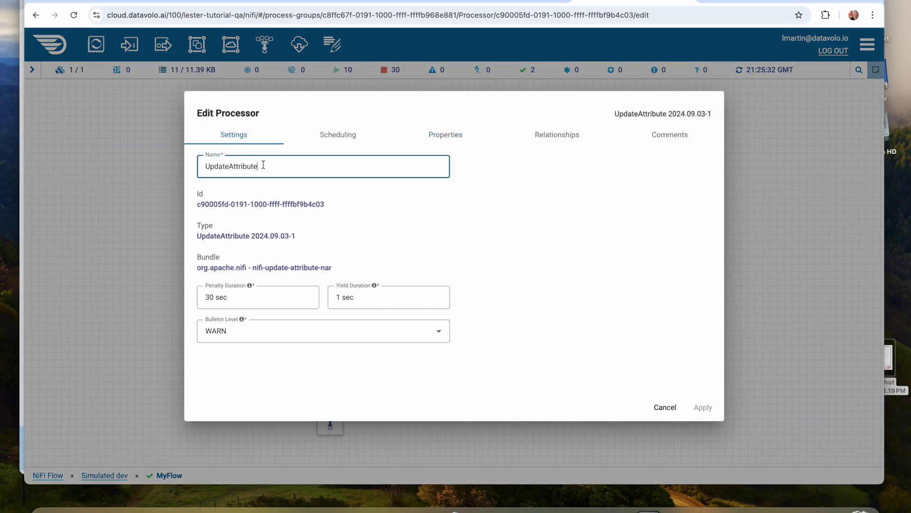
left_click_drag(261, 166, 158, 163)
type("New Name for Processor")
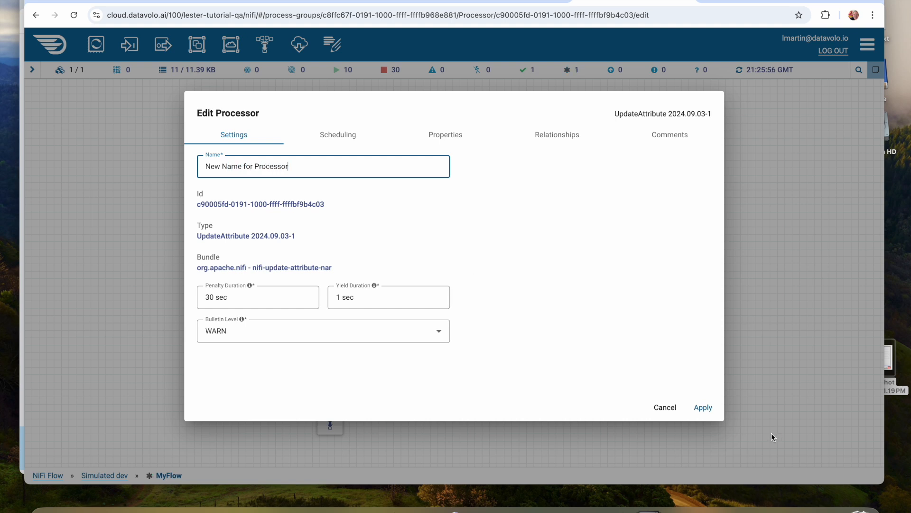
left_click(703, 407)
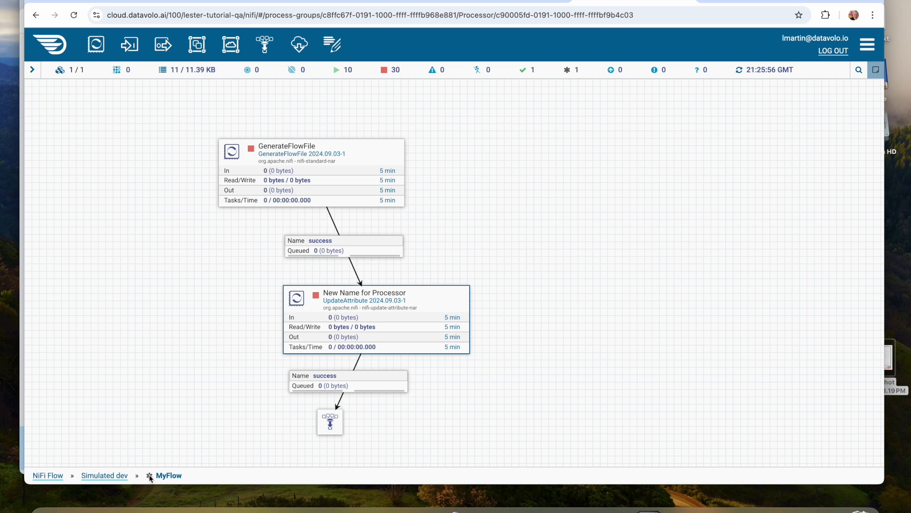
Return to the Simulated dev group and review MyFlow's version tracking status and its list of local changes
left_click(118, 476)
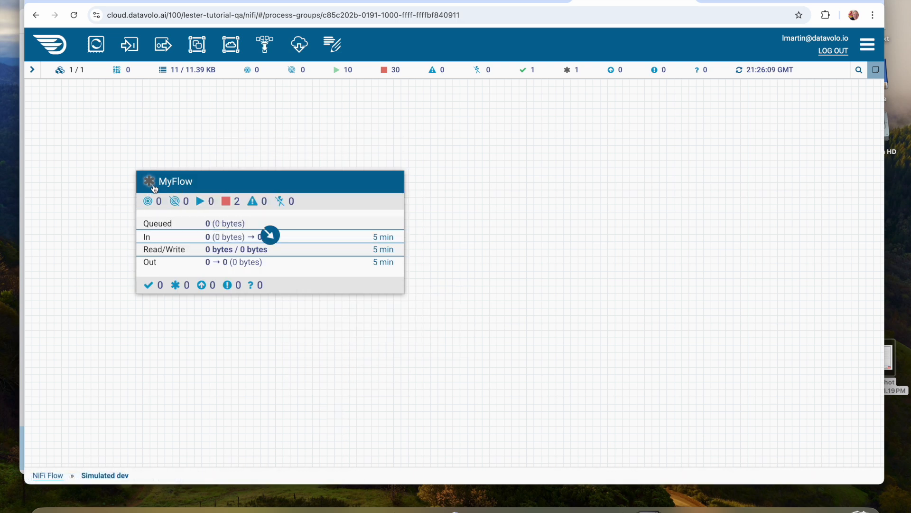
mouse_move(149, 185)
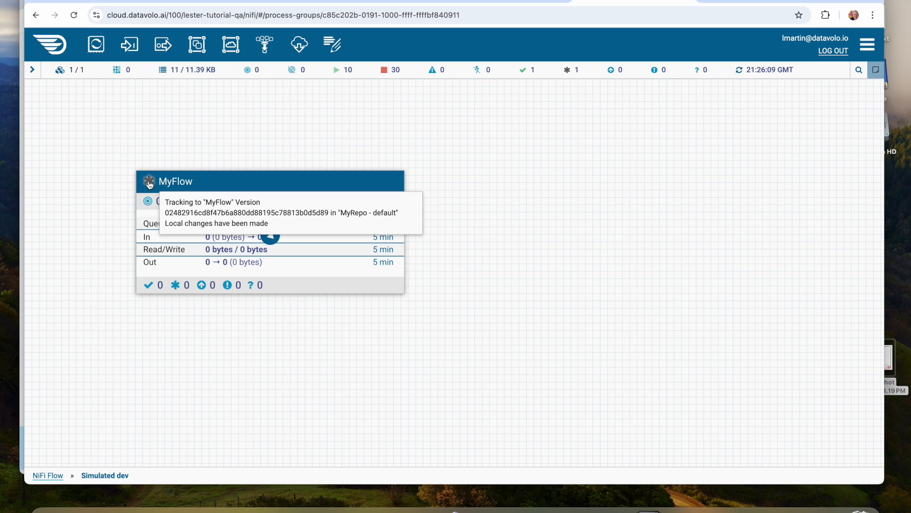
right_click(300, 183)
mouse_move(349, 215)
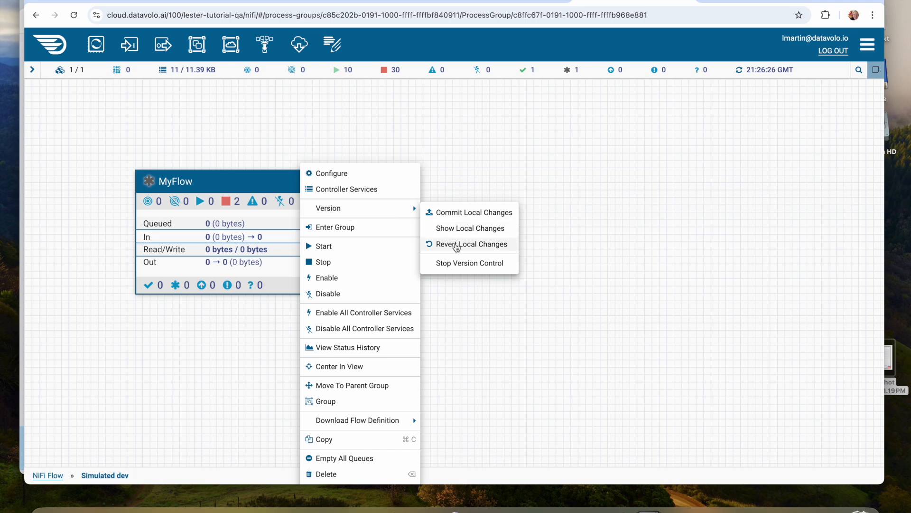
left_click(462, 235)
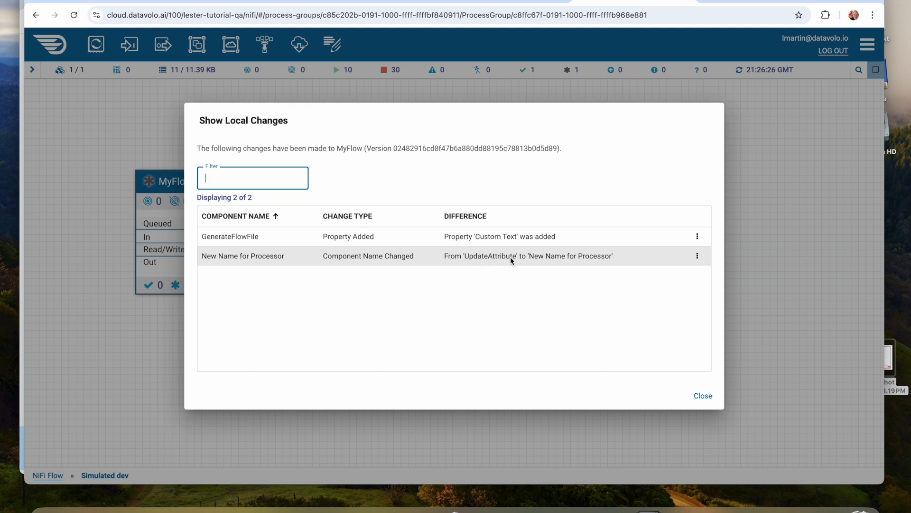
left_click(703, 395)
Commit MyFlow's local changes to the registry with the version comment "small changes"
right_click(363, 189)
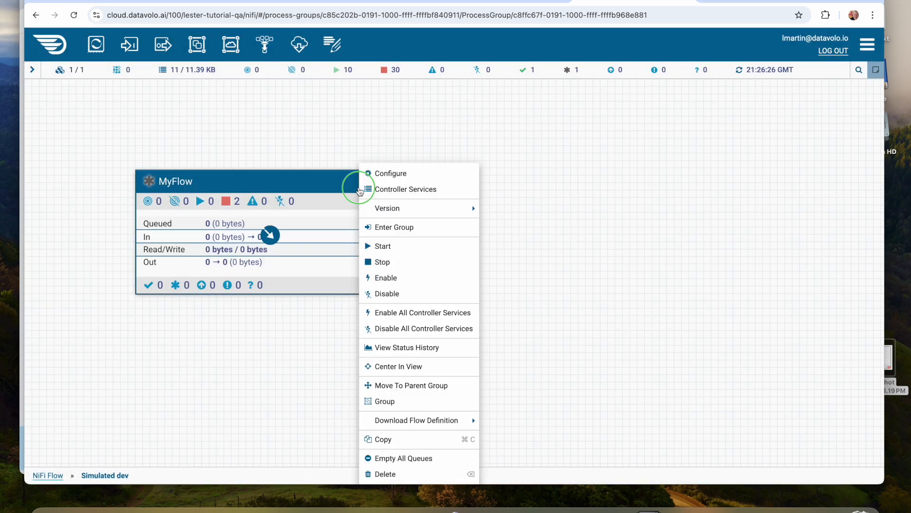
mouse_move(372, 208)
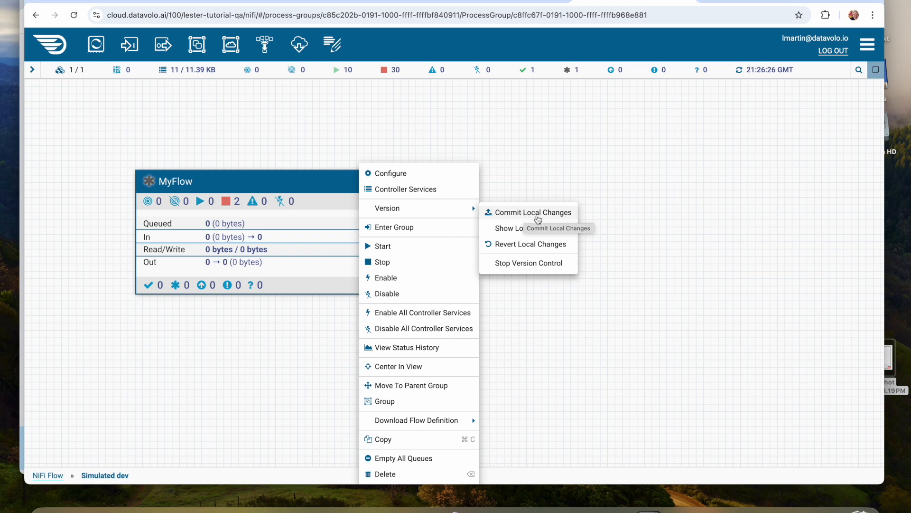
left_click(548, 217)
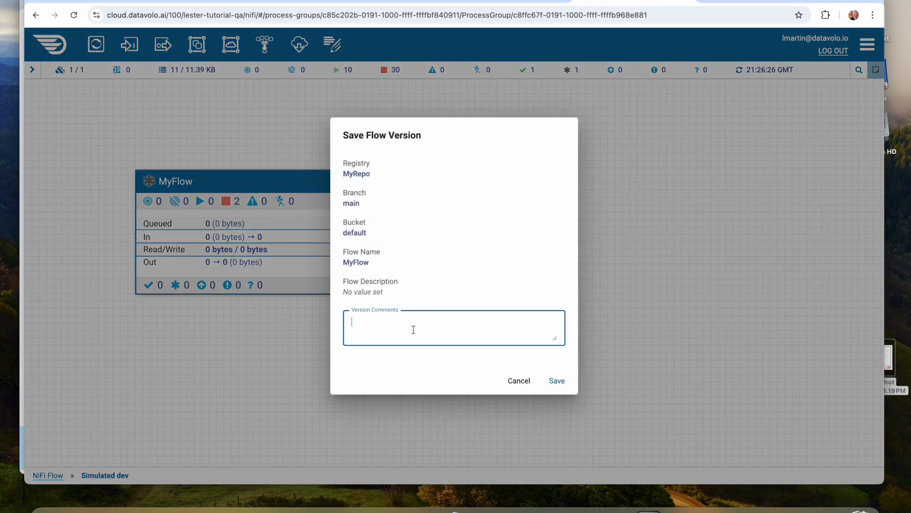
type("small changes")
left_click(557, 381)
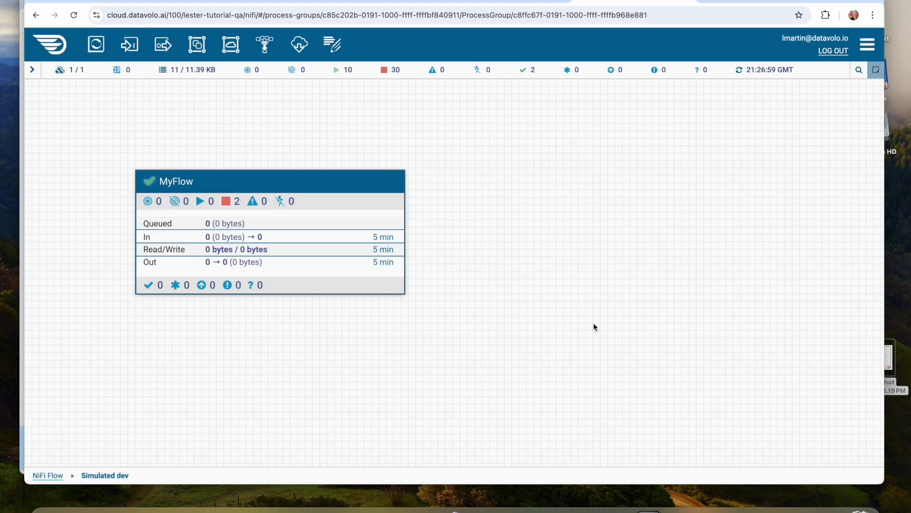
Check MyFlow's tracking status and view its available versions without changing the version
mouse_move(149, 183)
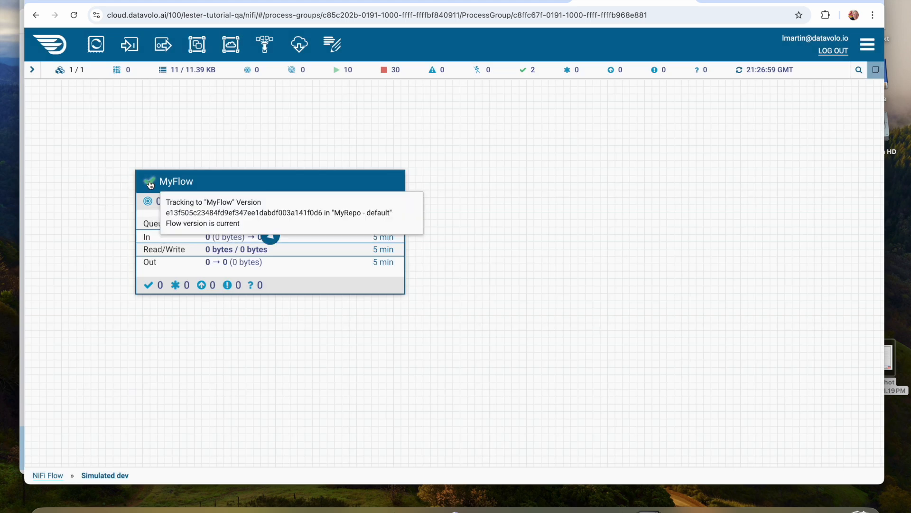
right_click(221, 182)
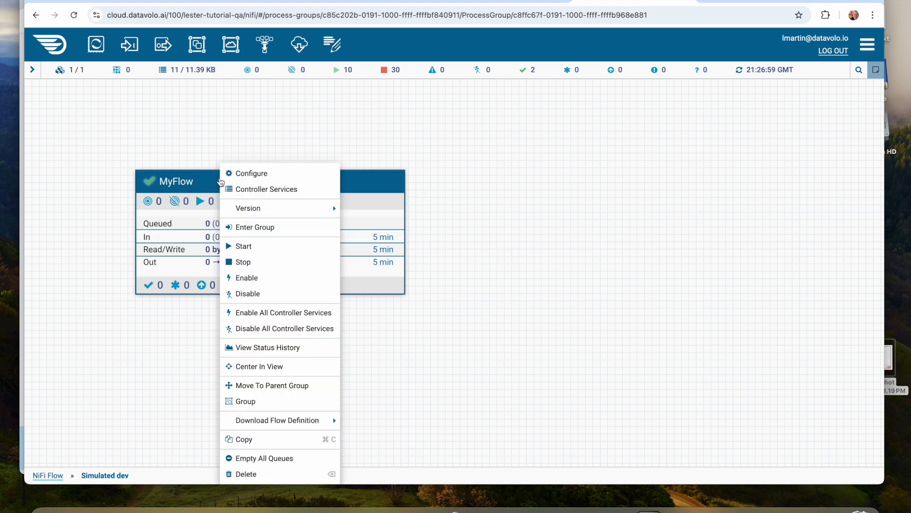
mouse_move(255, 209)
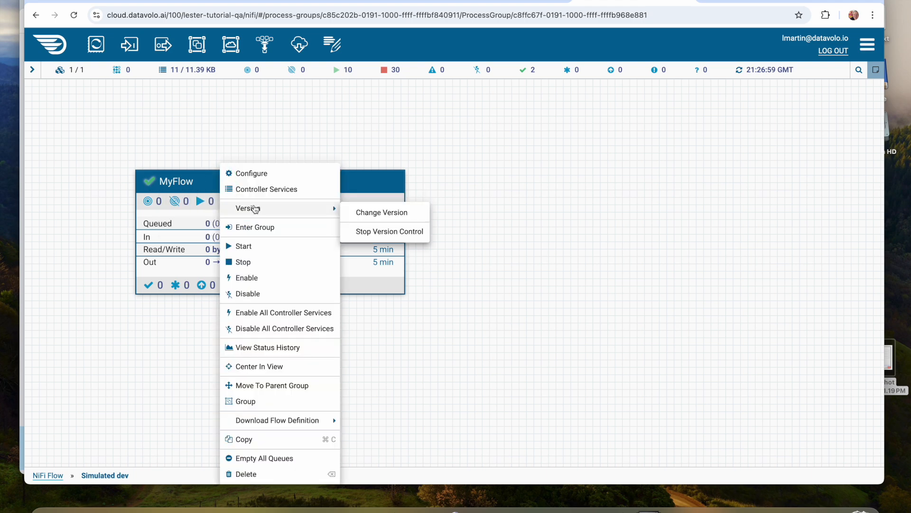
left_click(383, 216)
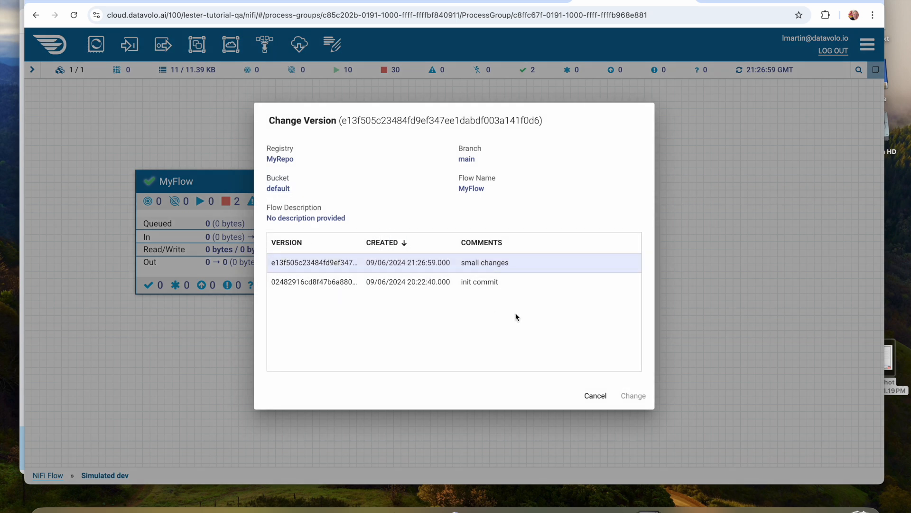
left_click(596, 395)
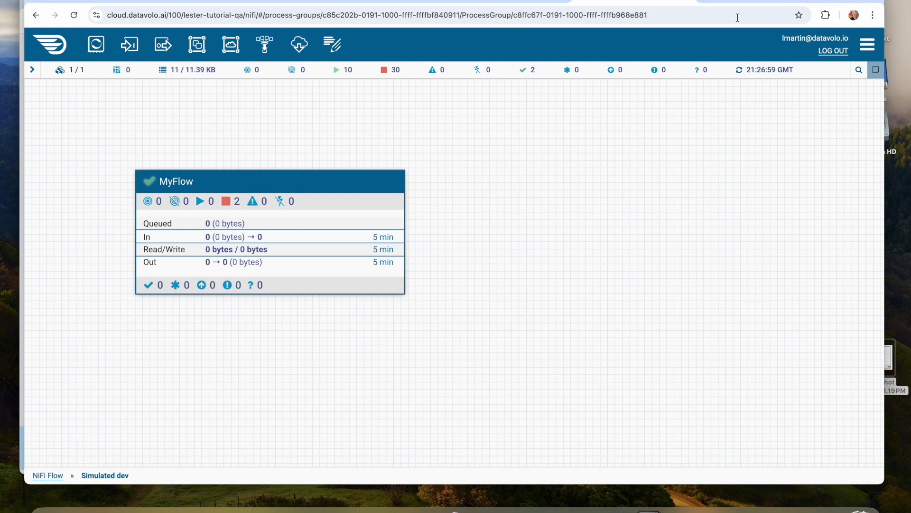
Switch to the GitHub repository, reload it, and examine the small changes commit's edits to default/MyFlow.json from the commit history
left_click(746, 1)
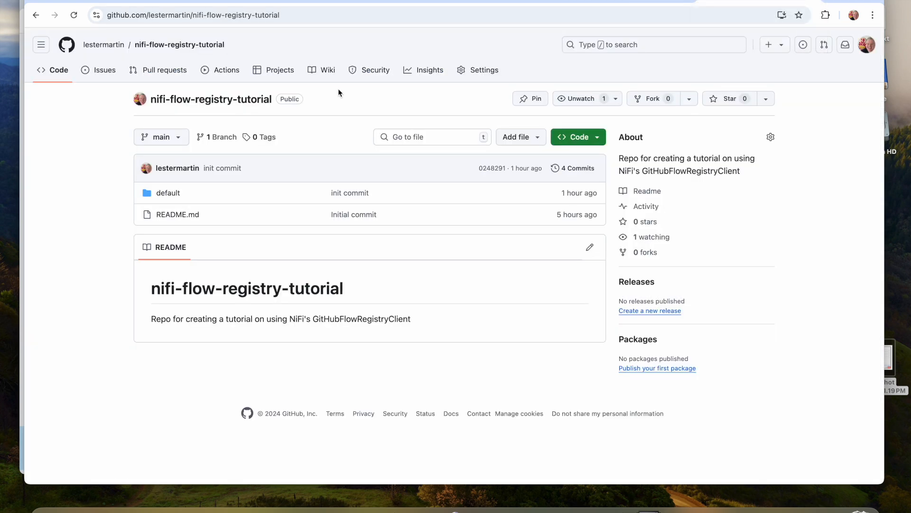
left_click(75, 16)
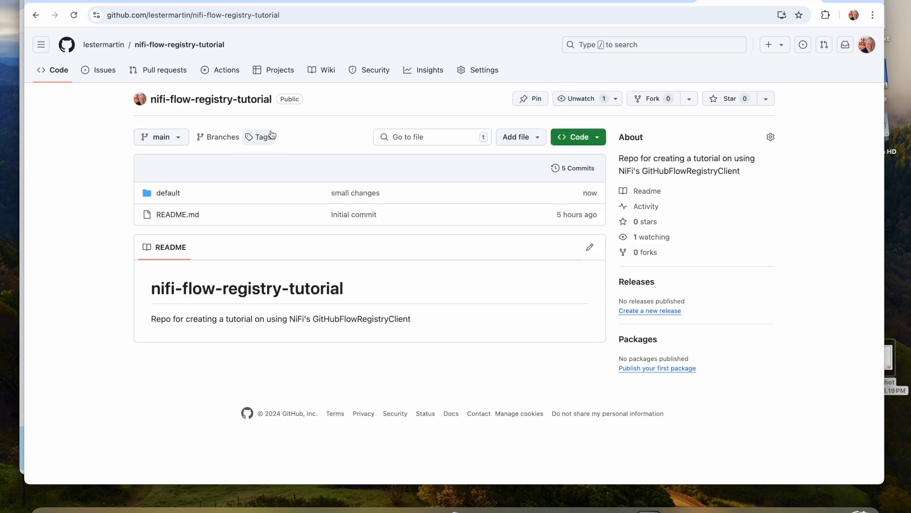
left_click(586, 173)
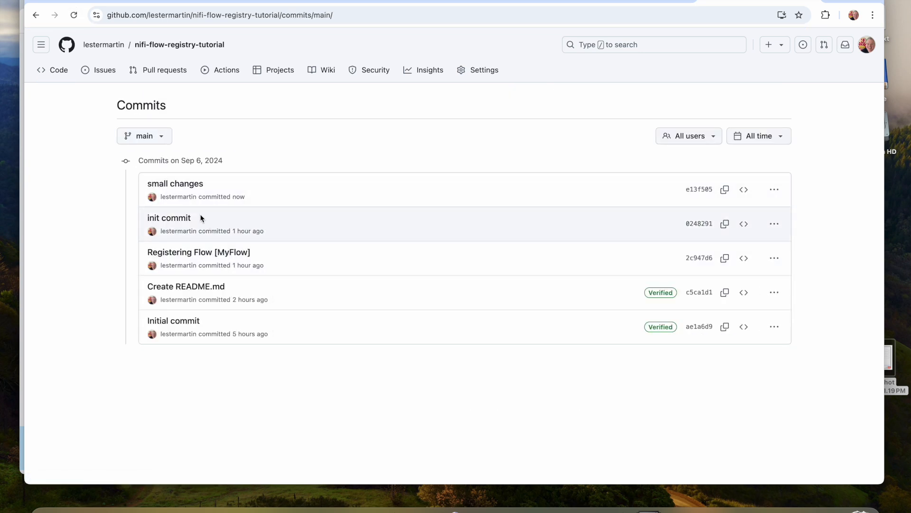
left_click(175, 185)
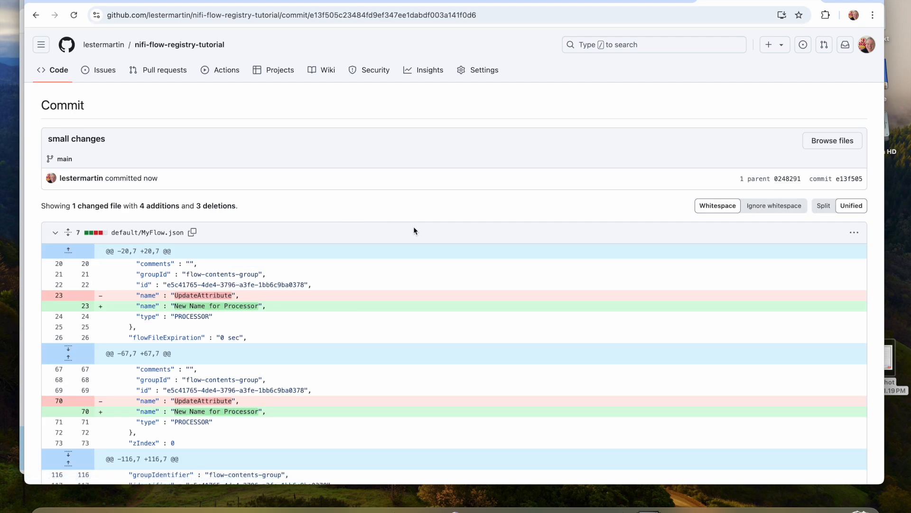
scroll(373, 296, "down", 3)
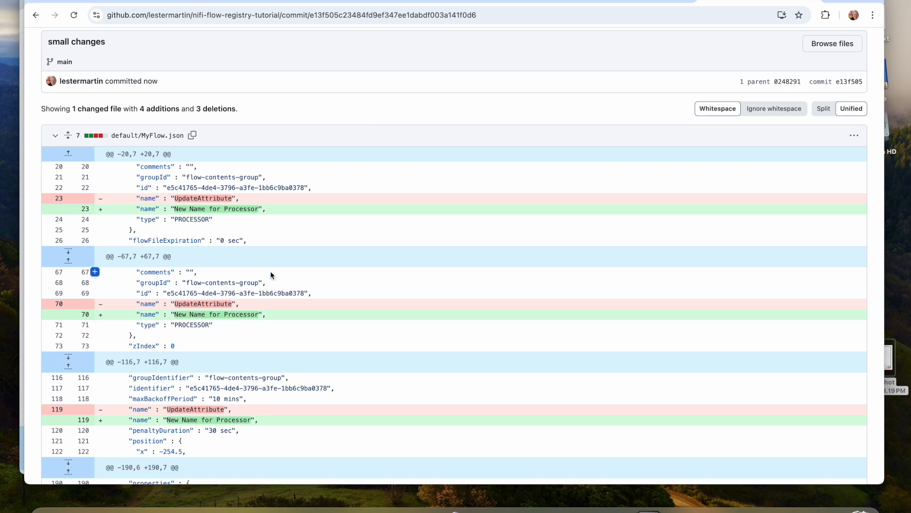
scroll(270, 274, "down", 3)
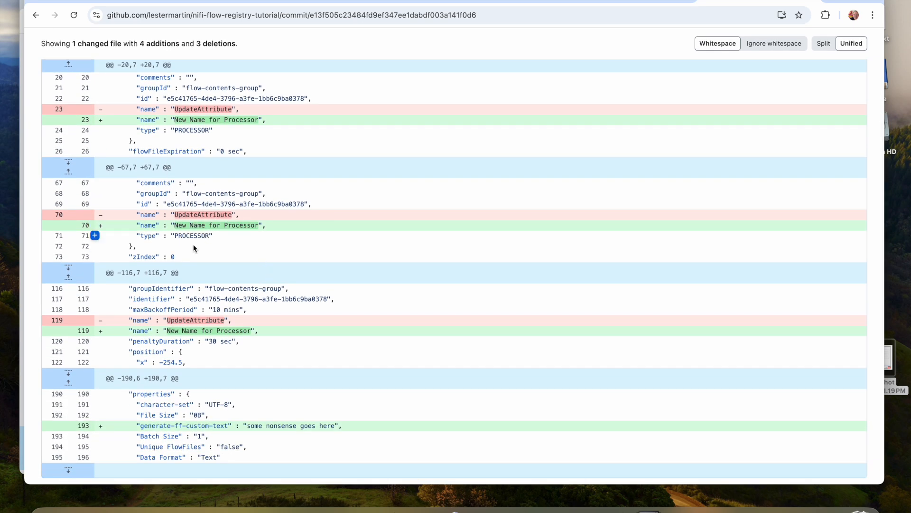
scroll(256, 265, "down", 2)
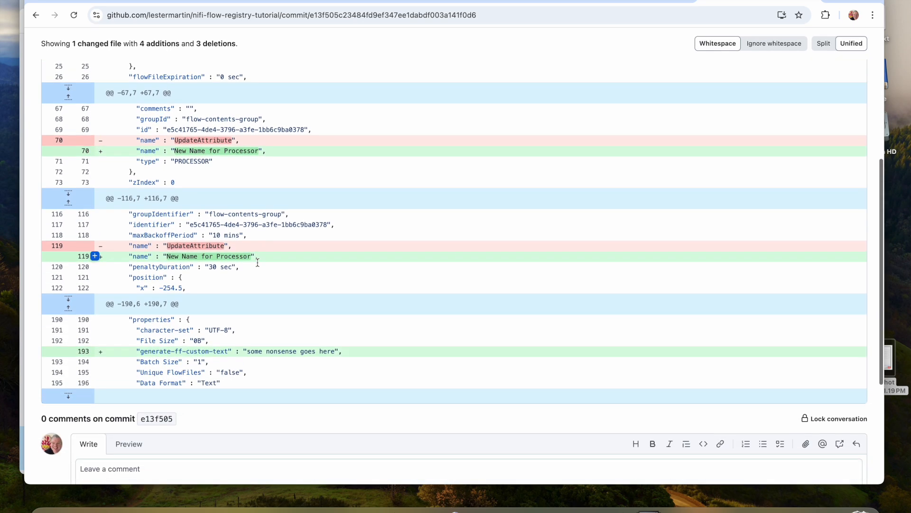
scroll(200, 266, "down", 2)
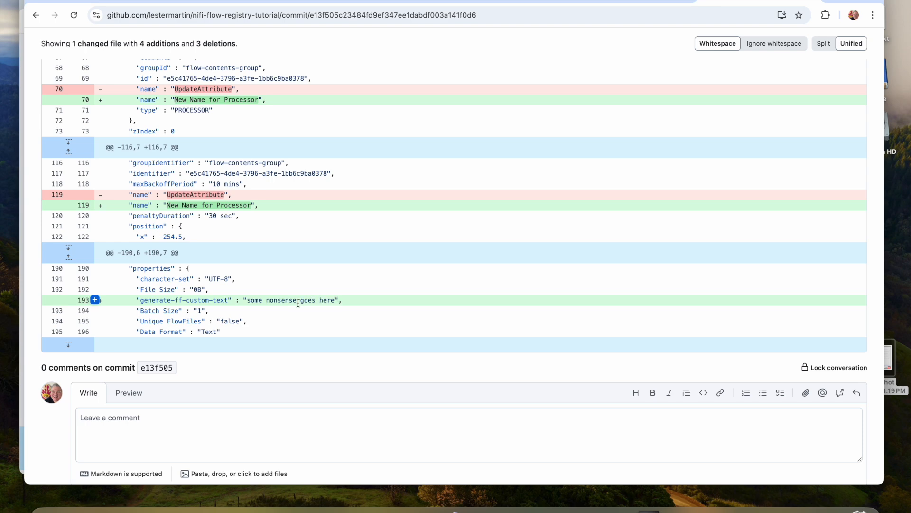
scroll(297, 303, "up", 7)
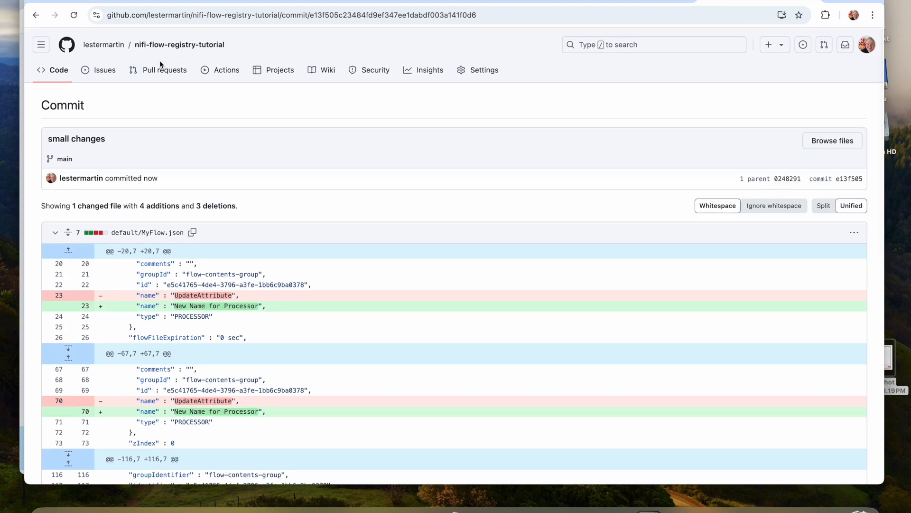
Return to the repository's main page, switch to NiFi, and check MyFlow's version tracking status inside the Simulated prod group
left_click(169, 47)
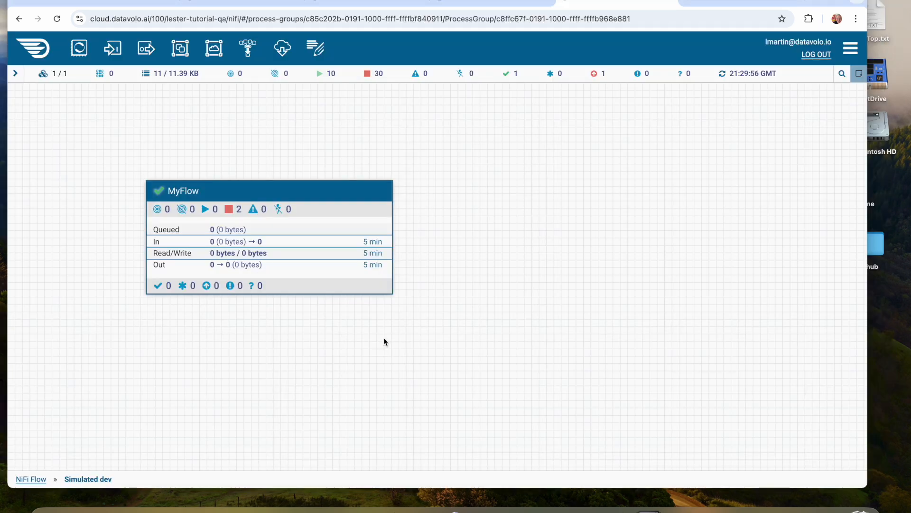
left_click(34, 480)
double_click(460, 191)
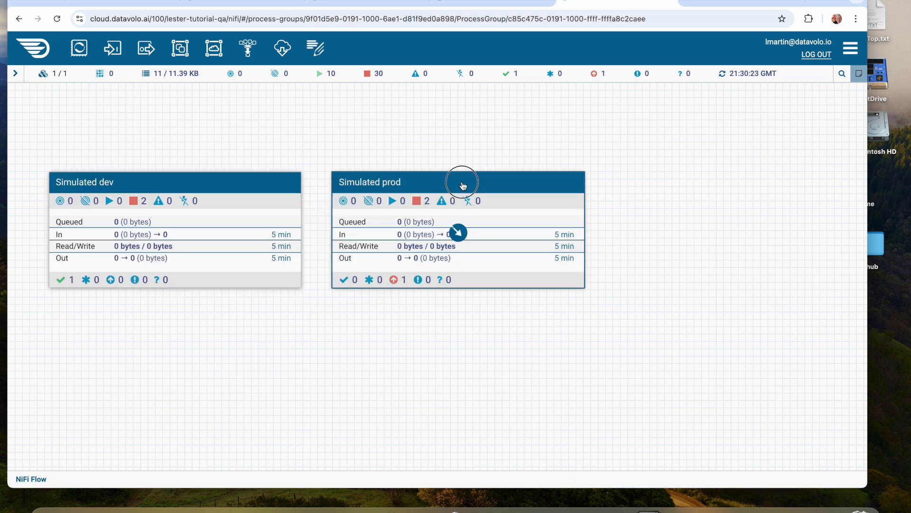
scroll(510, 269, "up", 2)
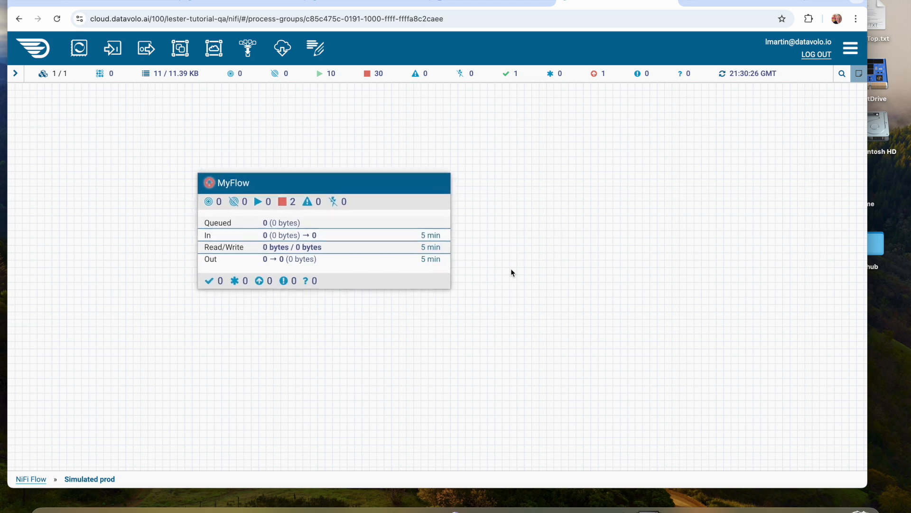
left_click_drag(326, 177, 305, 182)
mouse_move(153, 181)
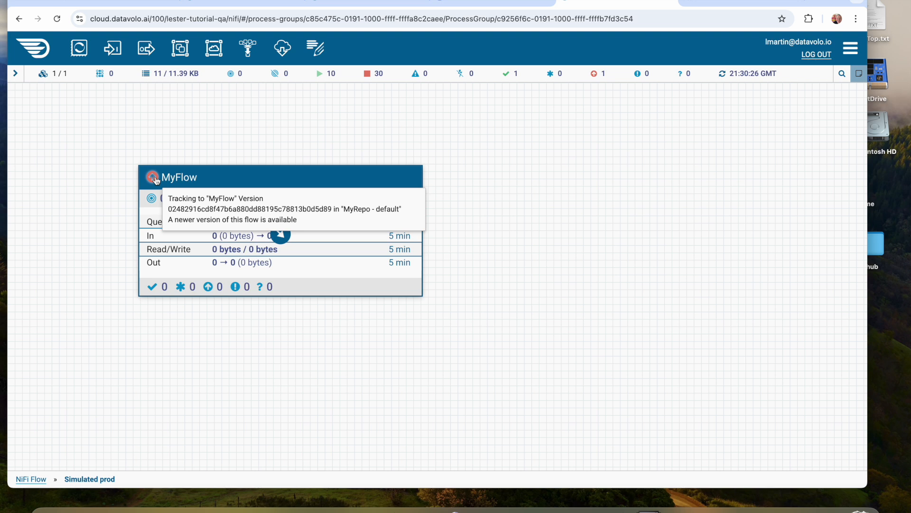
Change MyFlow in Simulated prod to the "small changes" version, and enter the group to check its UpdateAttribute processor's name
right_click(205, 176)
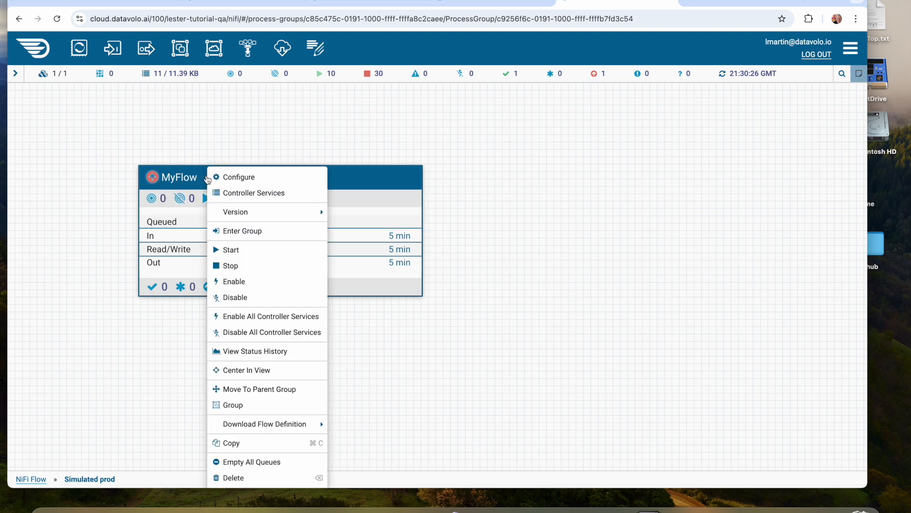
mouse_move(247, 215)
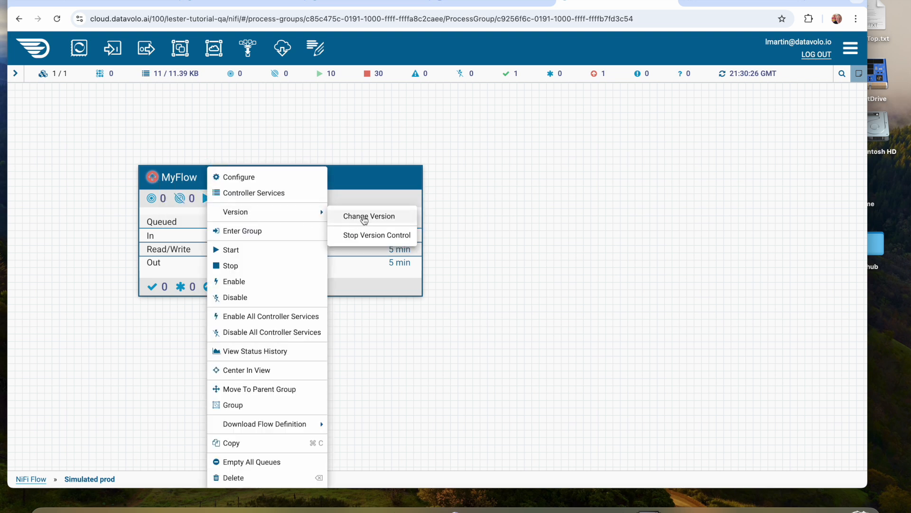
left_click(364, 218)
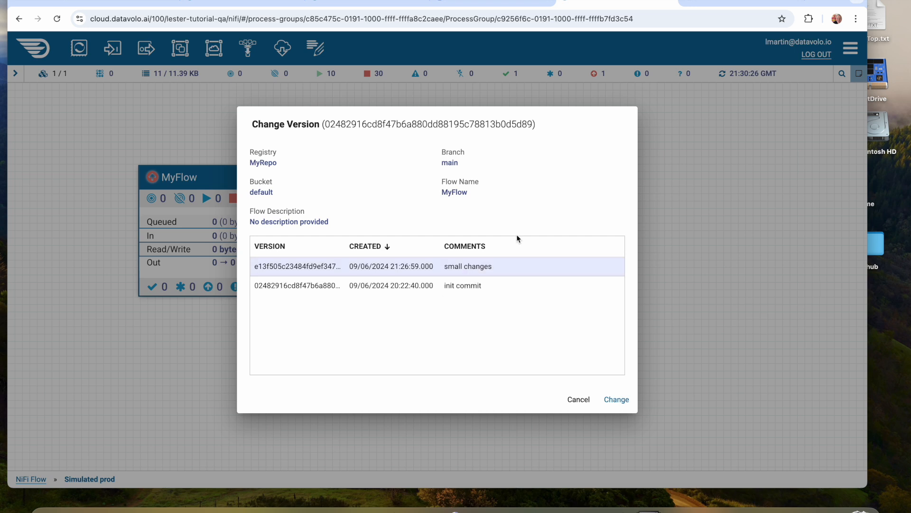
left_click(617, 399)
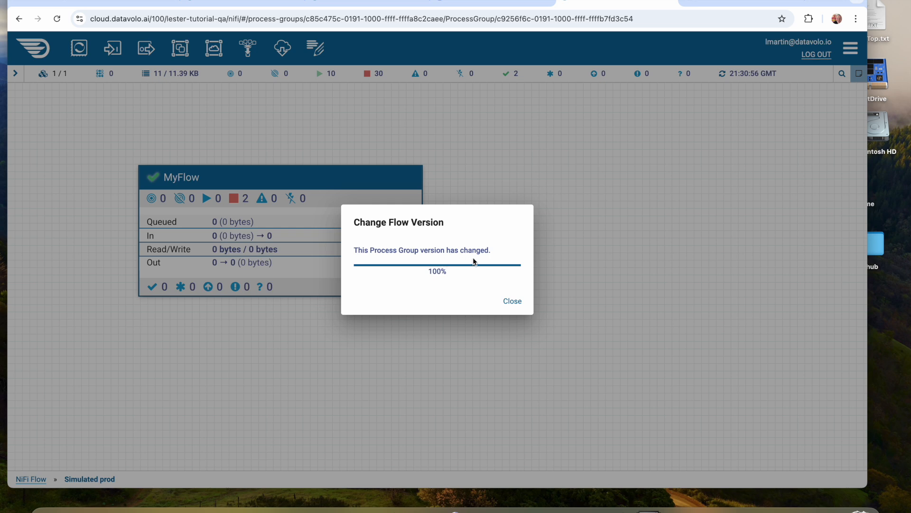
left_click(513, 302)
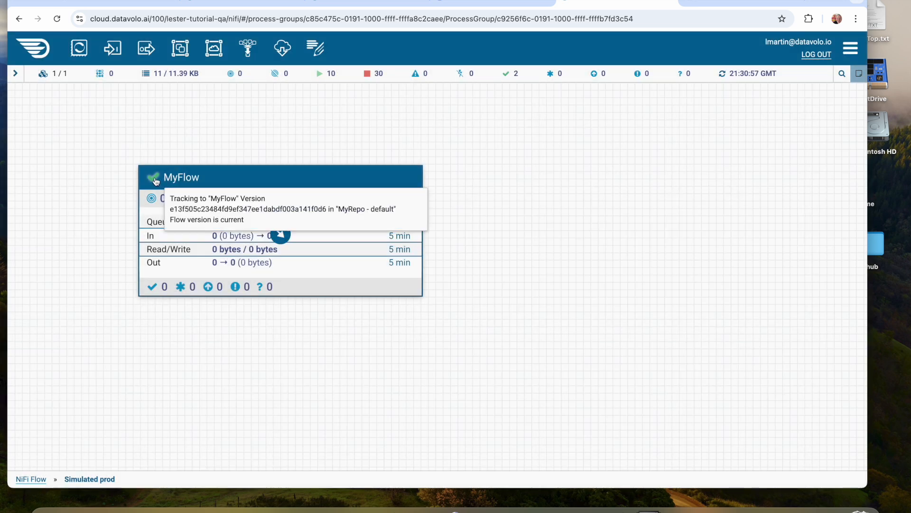
double_click(249, 177)
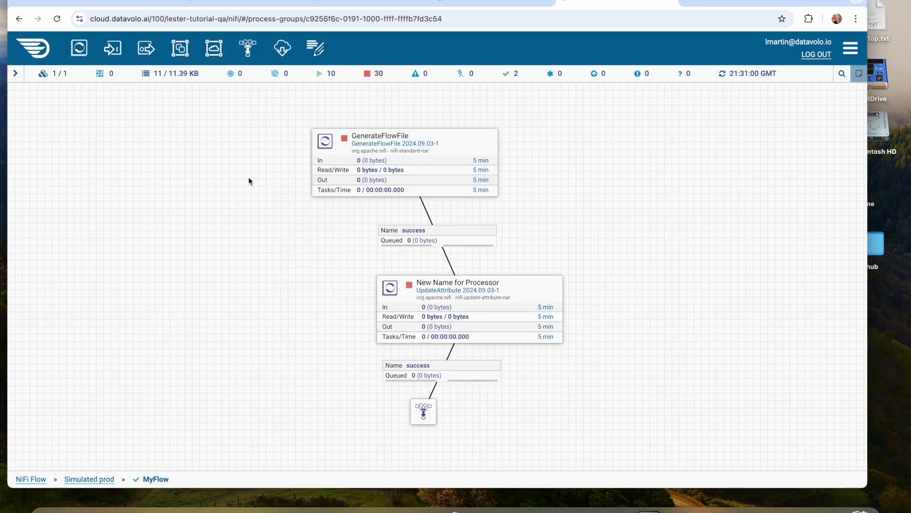
mouse_move(426, 289)
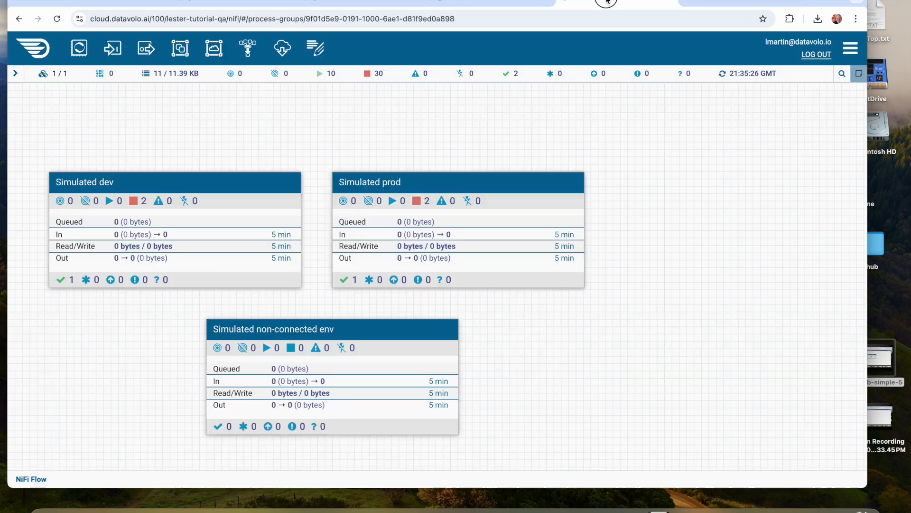
Enter the Simulated non-connected env group, and download the raw default/MyFlow.json file from the GitHub repository
left_click(263, 336)
double_click(262, 336)
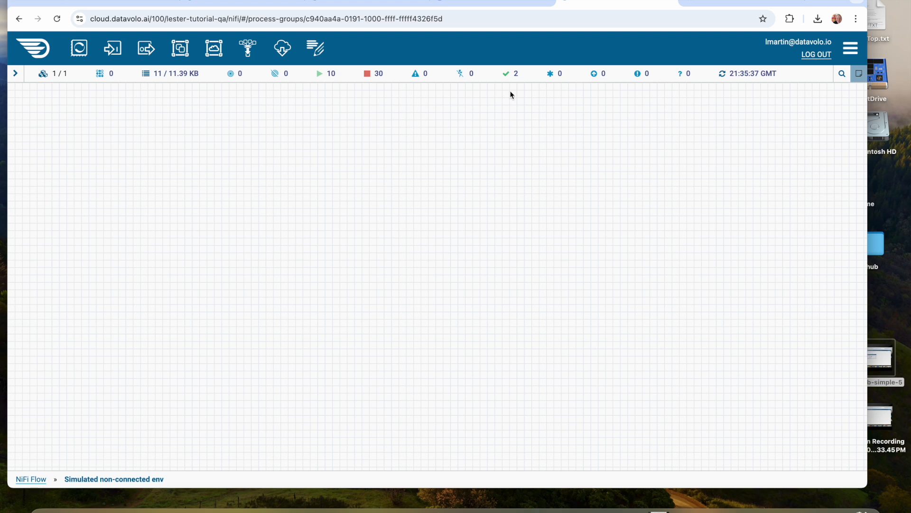
left_click(738, 3)
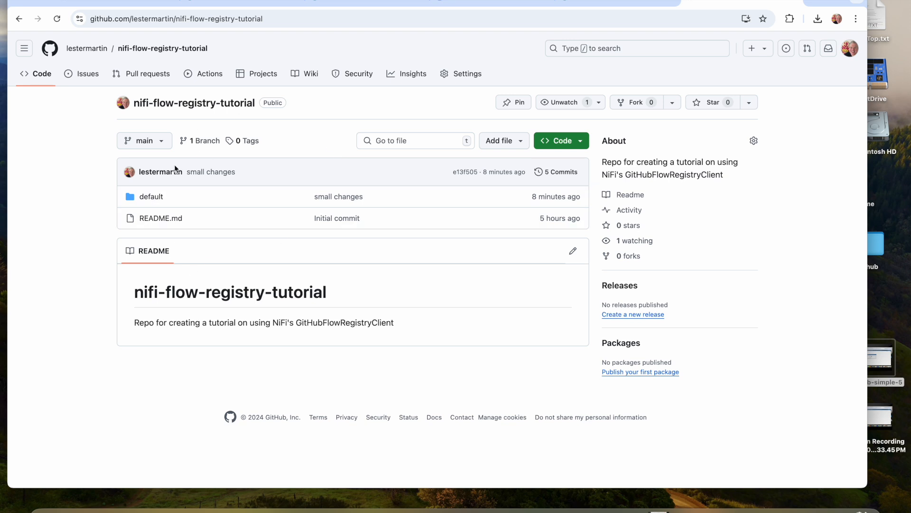
left_click(156, 198)
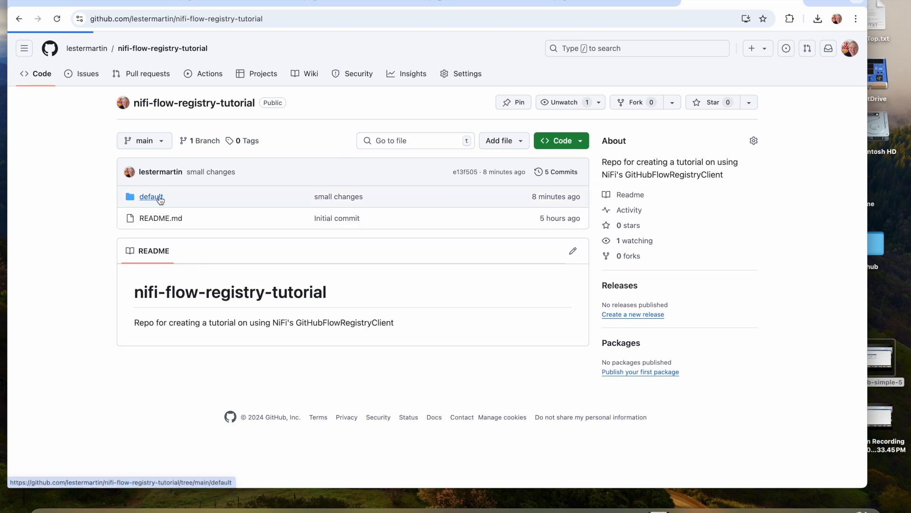
left_click(223, 209)
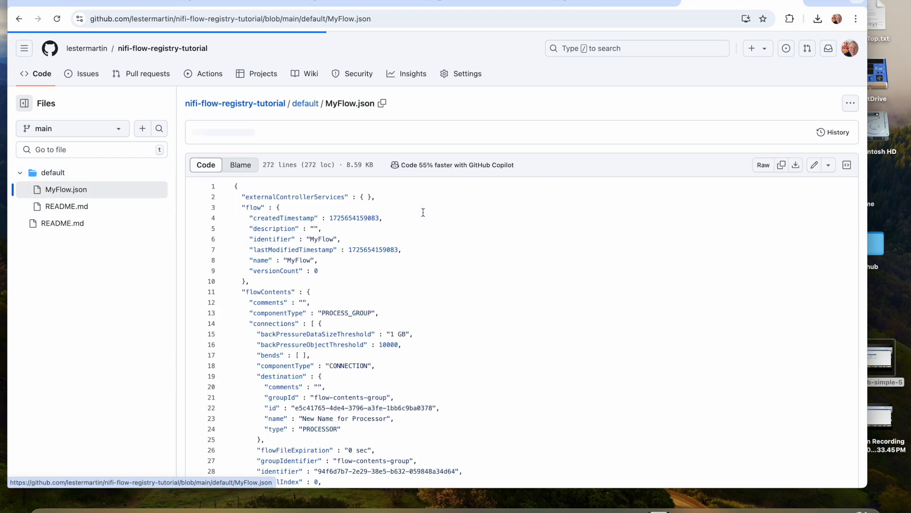
left_click(795, 166)
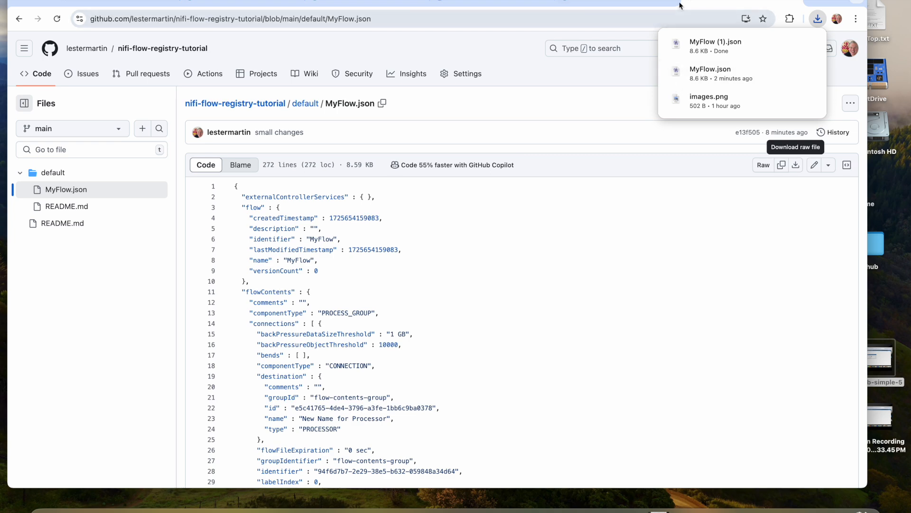
Switch back to NiFi and create the process group MyFlow in Simulated non-connected env from the MyFlow.json file in Downloads
left_click(602, 2)
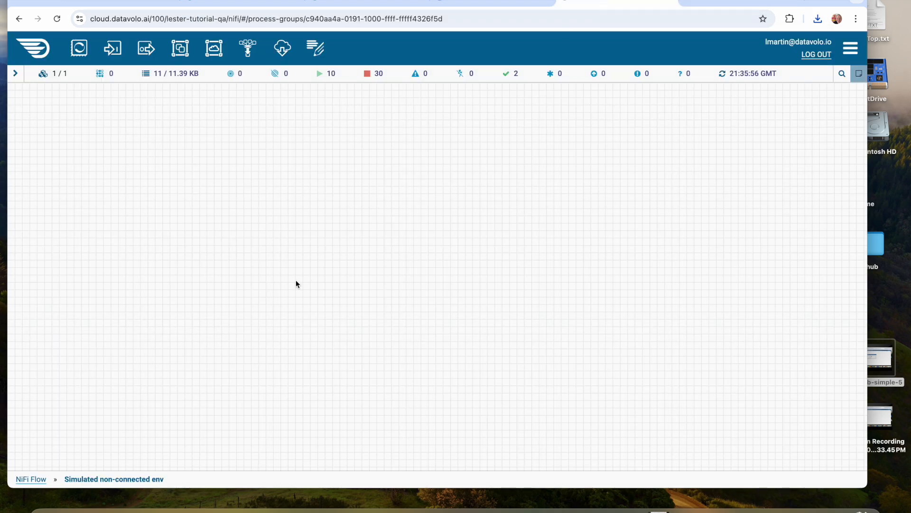
left_click_drag(188, 52, 251, 198)
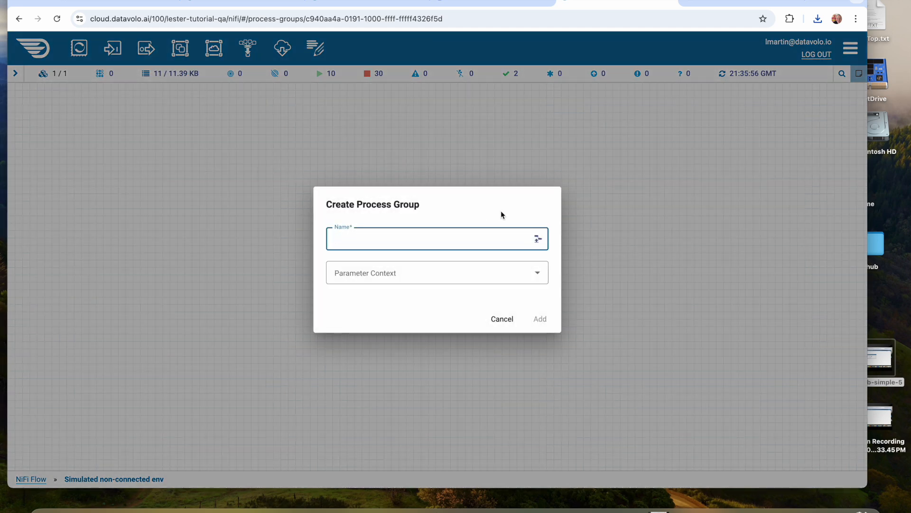
left_click(538, 239)
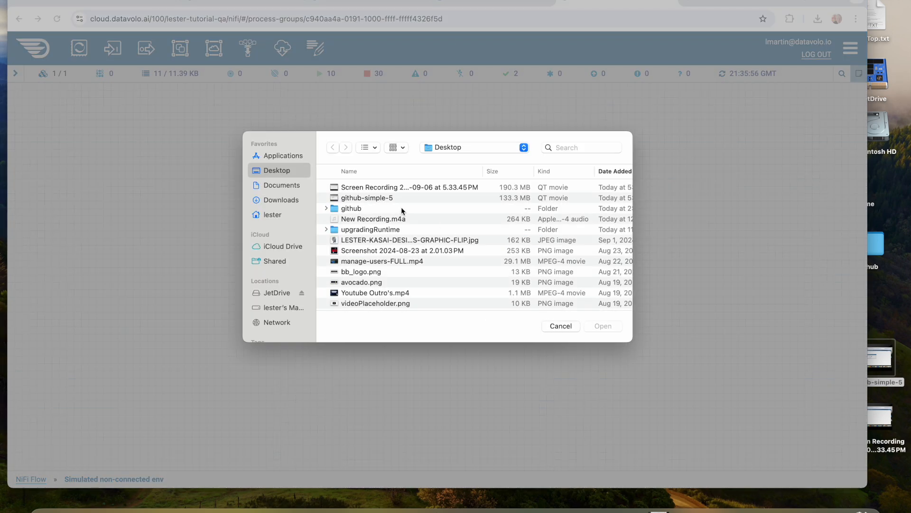
left_click(280, 200)
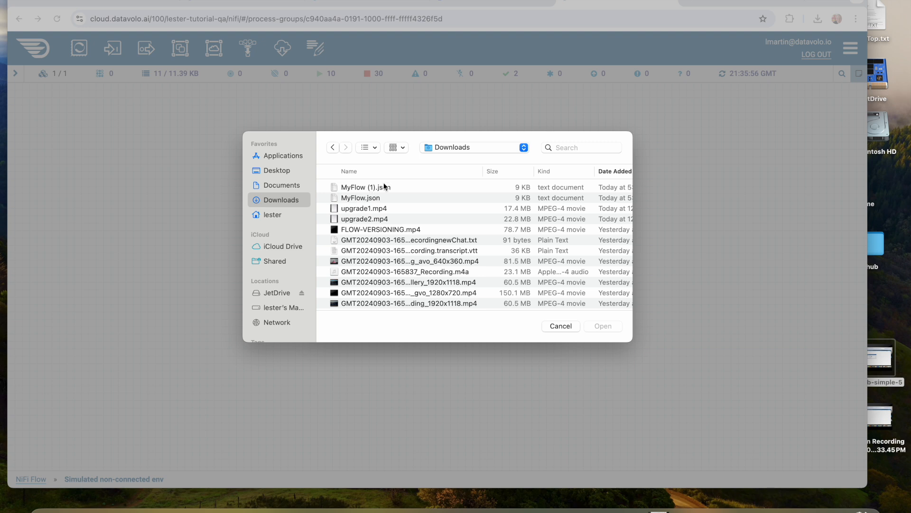
left_click(371, 199)
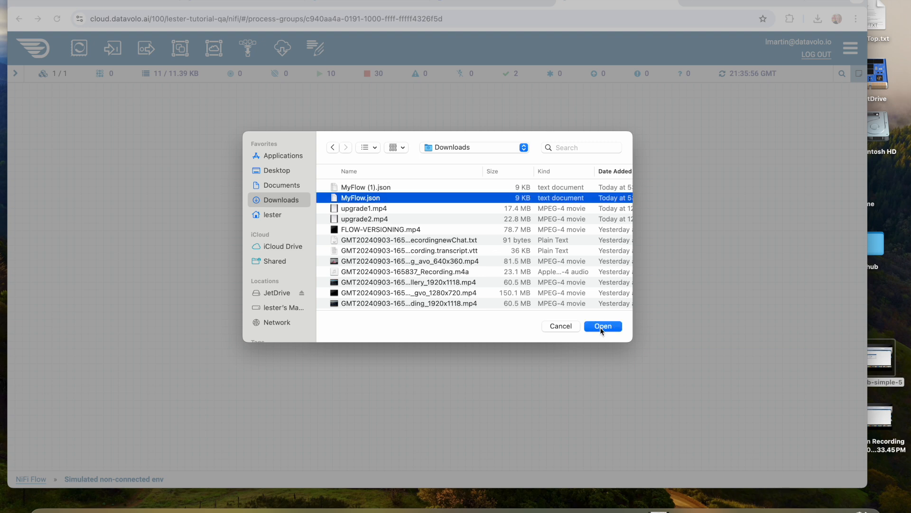
left_click(601, 327)
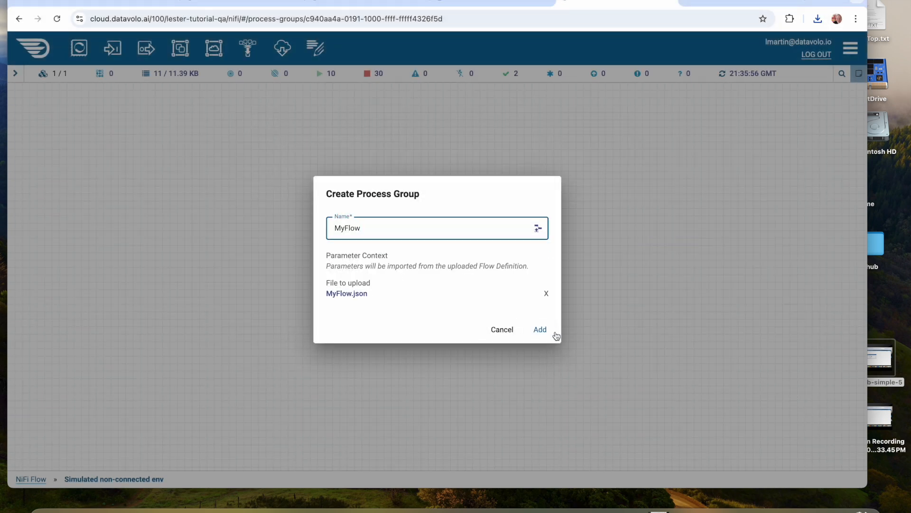
left_click(541, 330)
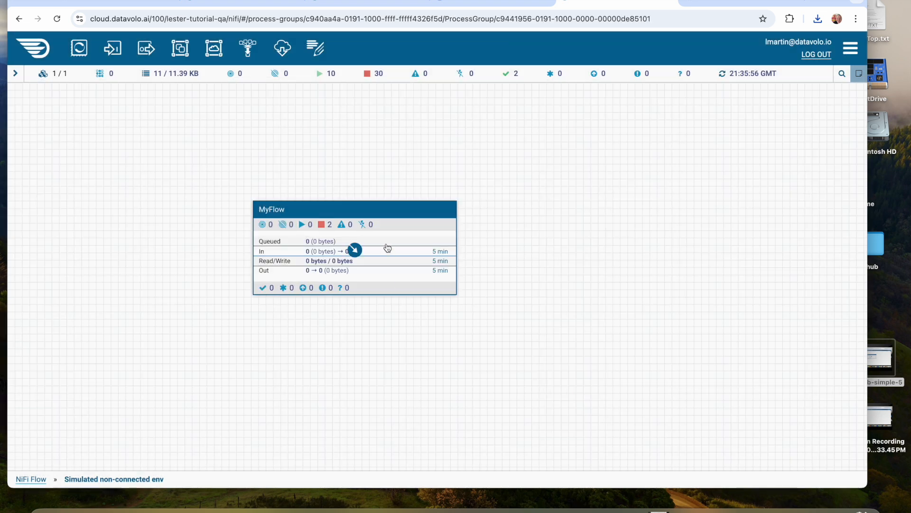
Check which version control options the imported MyFlow group offers, without starting version control
right_click(421, 216)
mouse_move(459, 218)
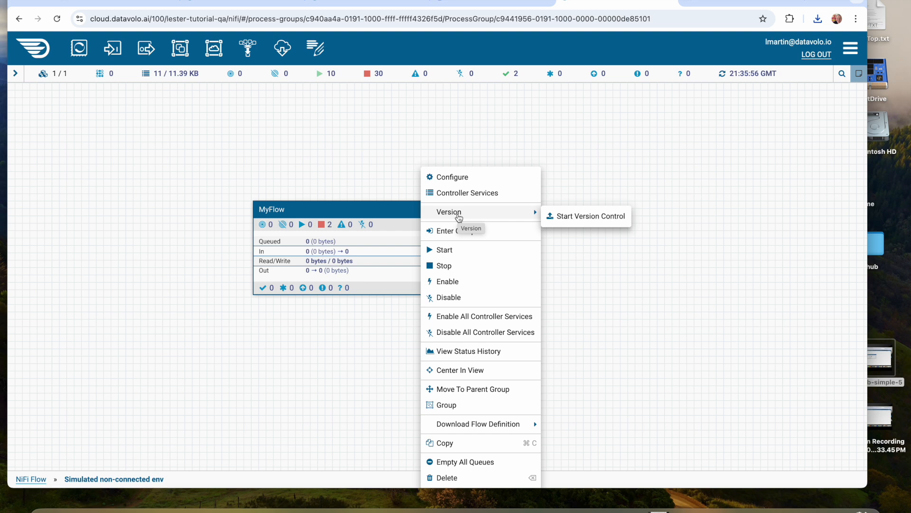
left_click(606, 139)
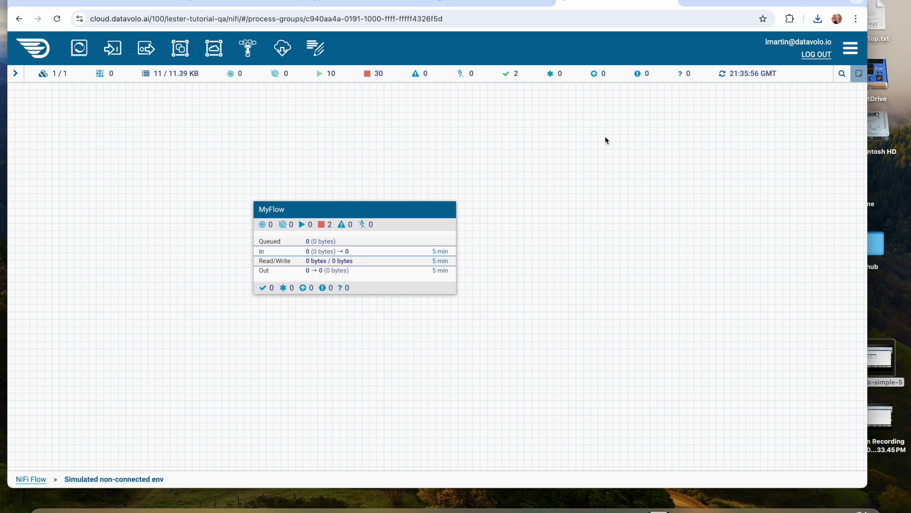